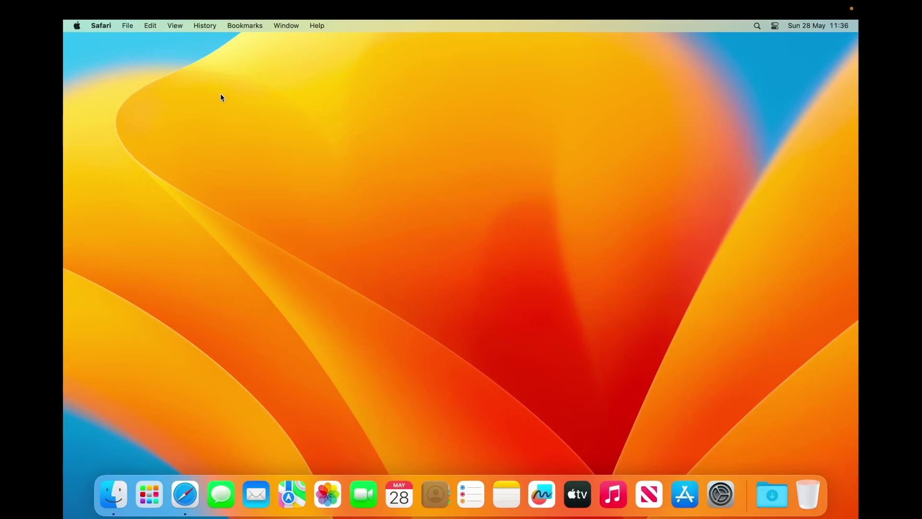
# Step: In Safari, download hatari-2.4.1_macos.dmg.zip from the 2.4.1 directory of the Hatari site's download area, allowing downloads from the site
pyautogui.click(185, 494)
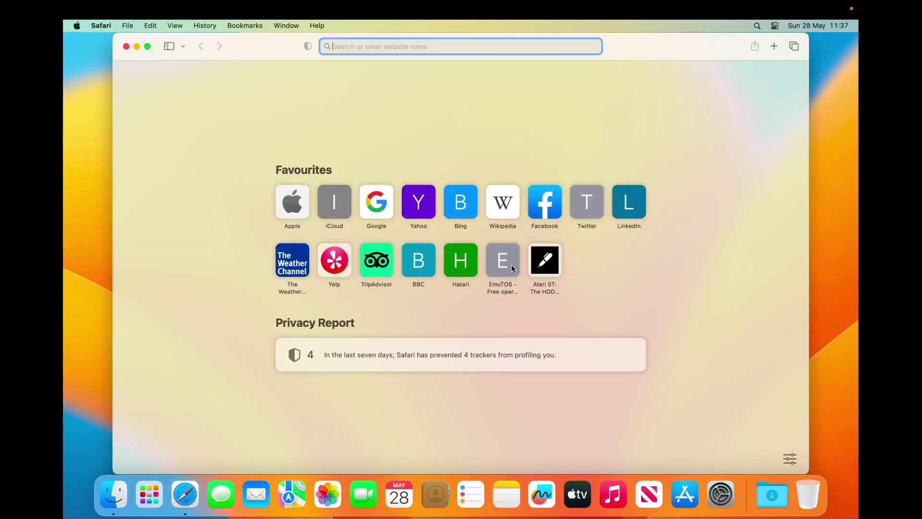
pyautogui.click(465, 263)
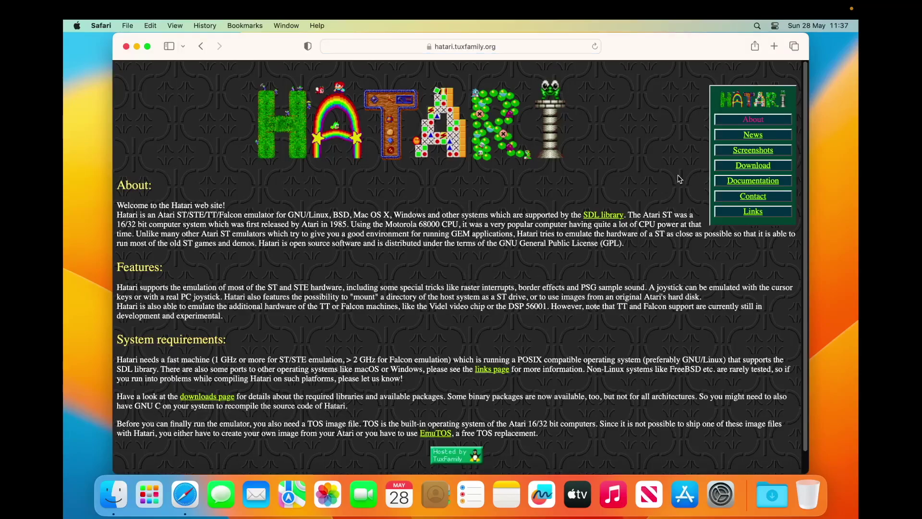
pyautogui.click(740, 169)
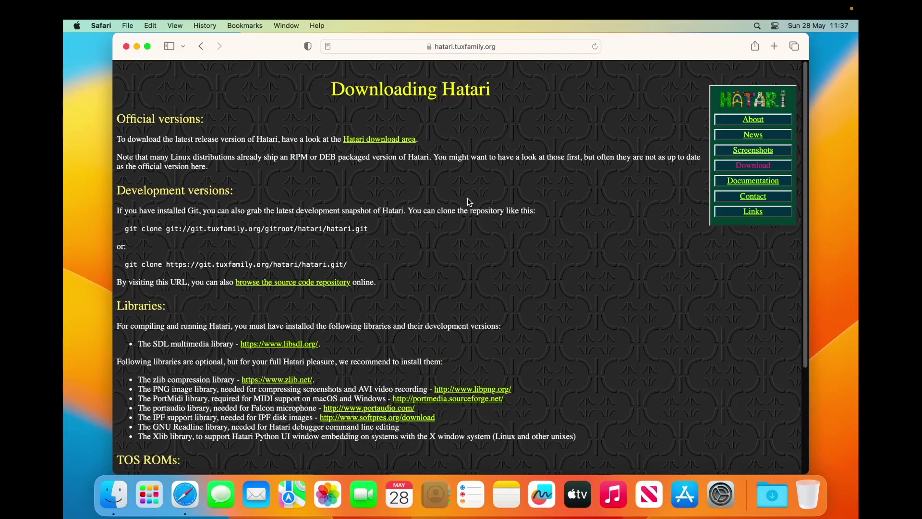
pyautogui.click(371, 141)
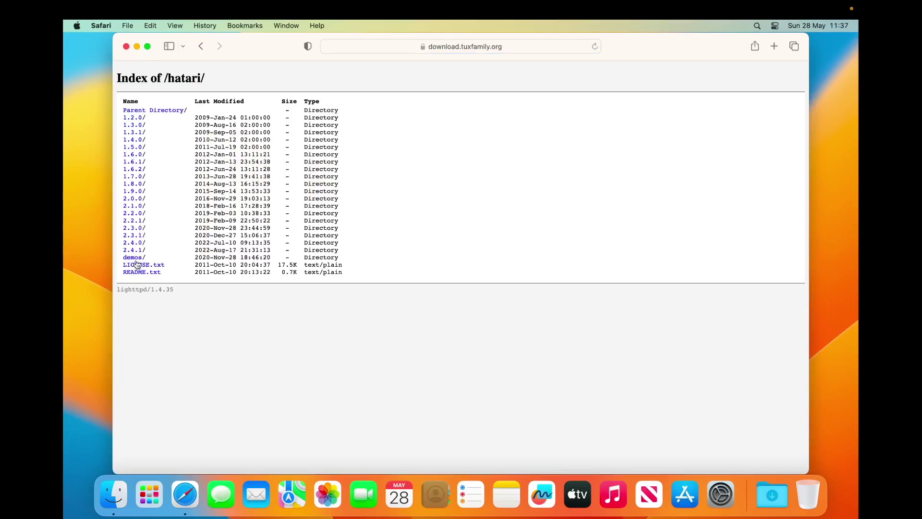
pyautogui.click(139, 250)
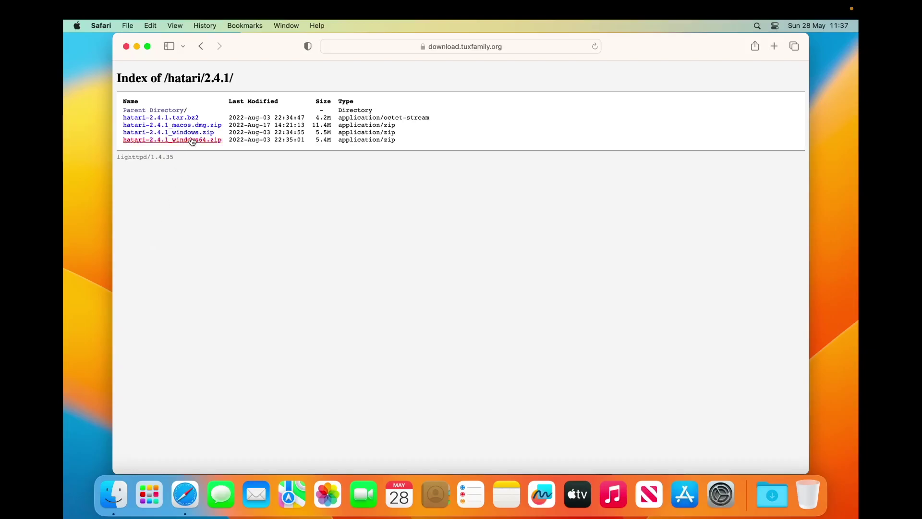
pyautogui.click(207, 130)
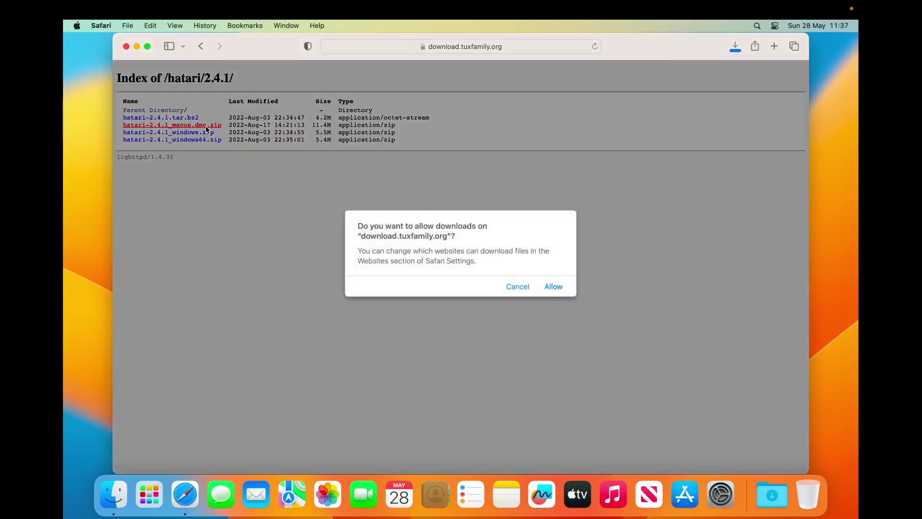
pyautogui.click(553, 287)
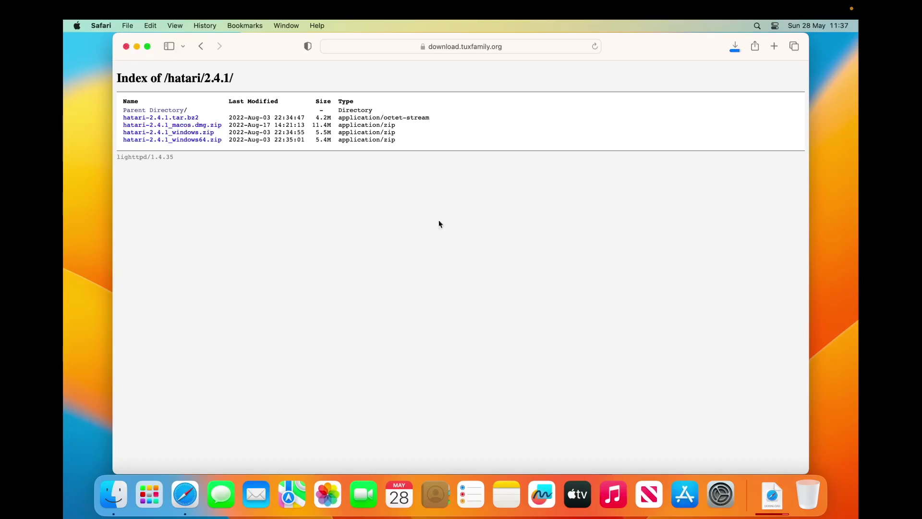
# Step: Open the downloaded hatari-2.4.1_macos.dmg in Finder, copy Hatari into Applications and close the disk image window
pyautogui.click(772, 494)
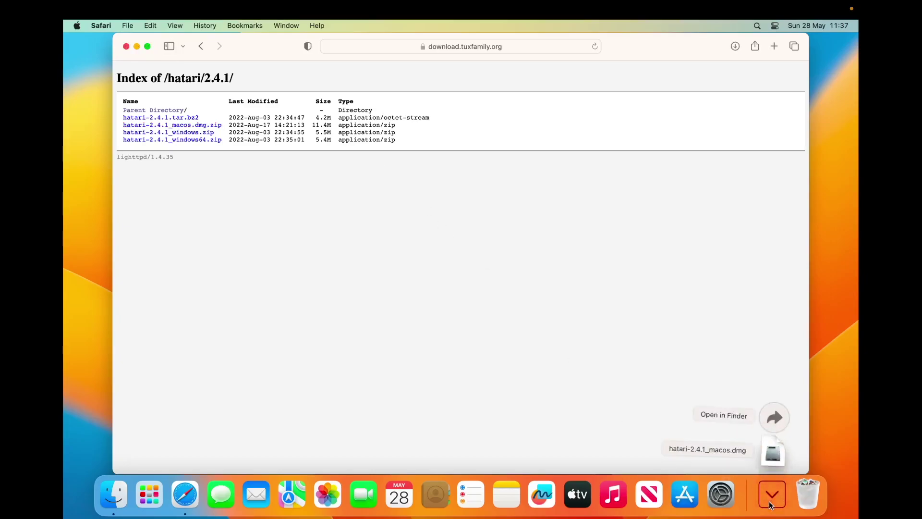
pyautogui.click(774, 416)
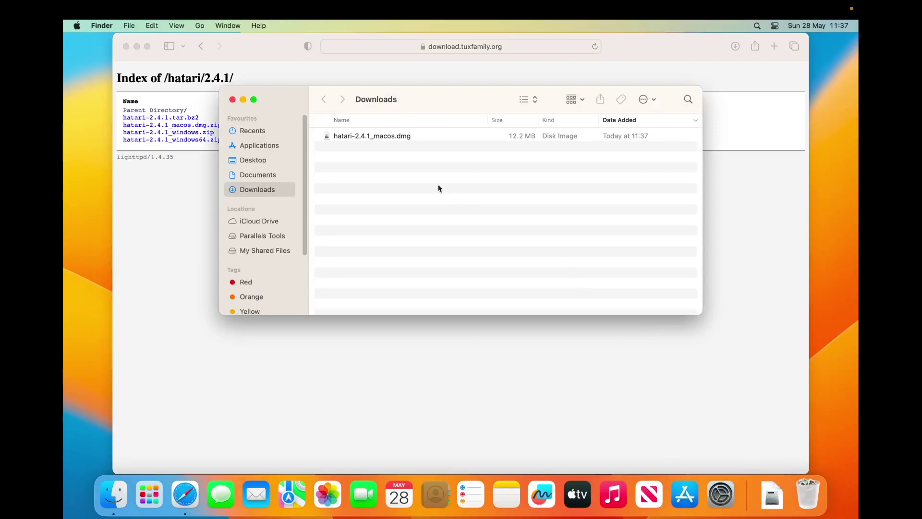
pyautogui.click(394, 135)
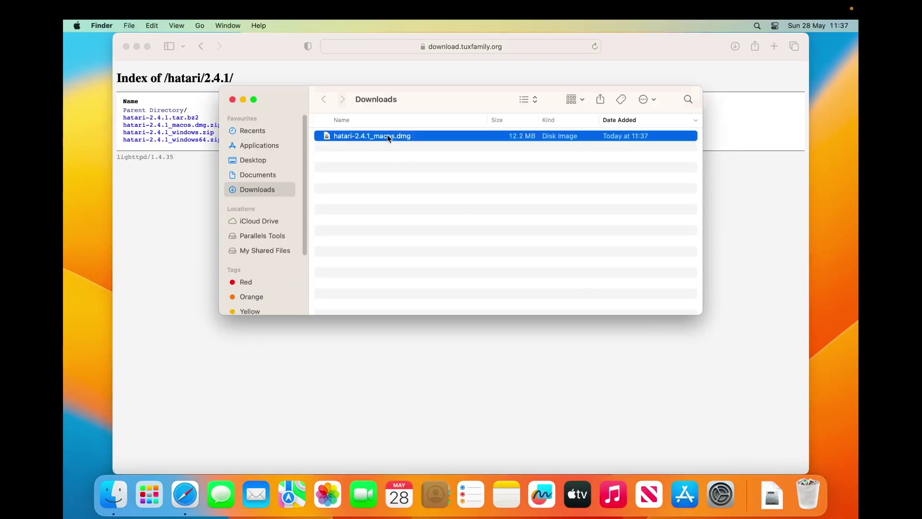
pyautogui.doubleClick(395, 136)
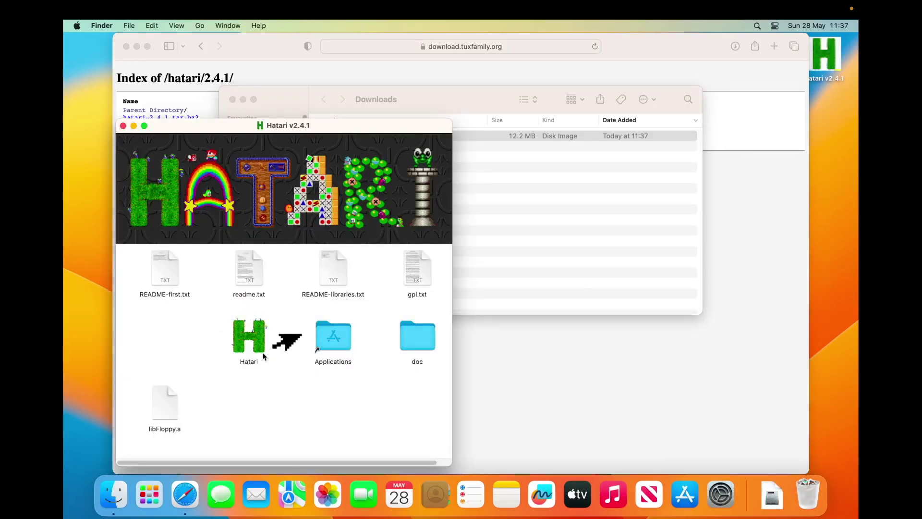
pyautogui.moveTo(251, 346); pyautogui.dragTo(335, 347)
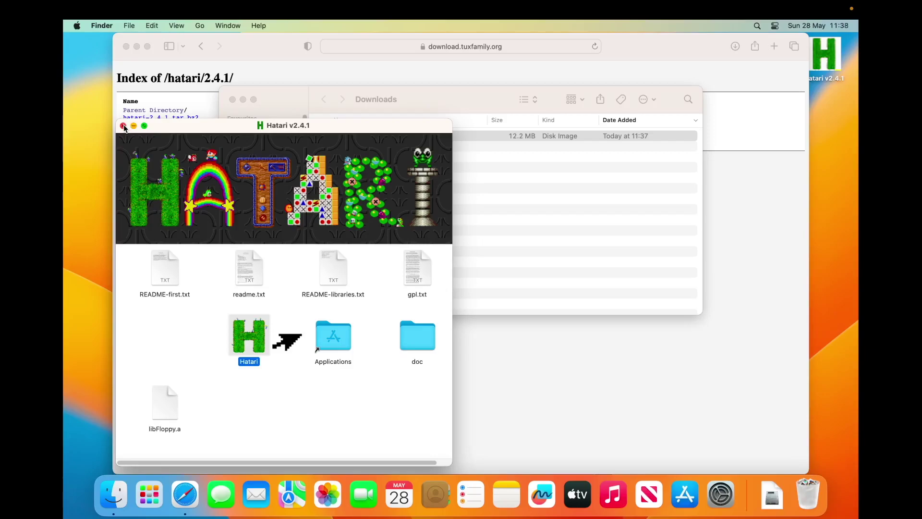
pyautogui.click(124, 126)
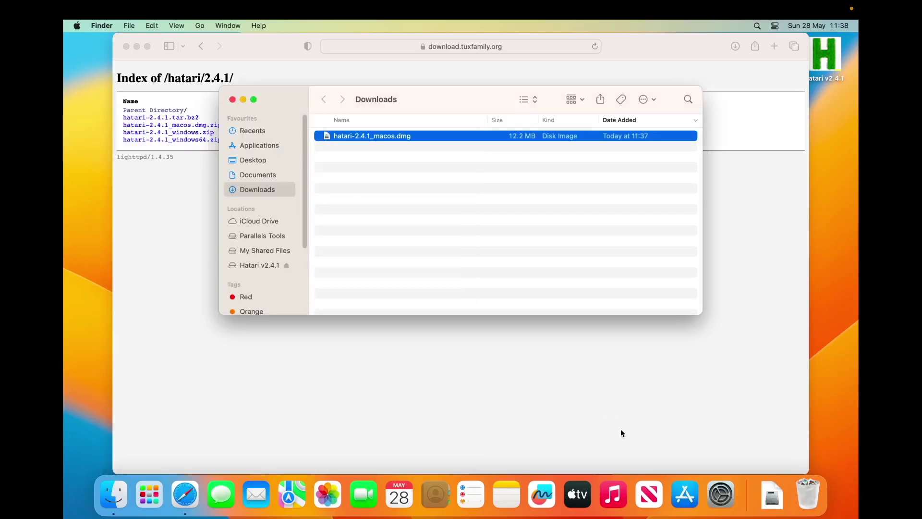
# Step: Add Hatari from Launchpad to the Dock between Safari and Messages, and close the Downloads window
pyautogui.click(149, 495)
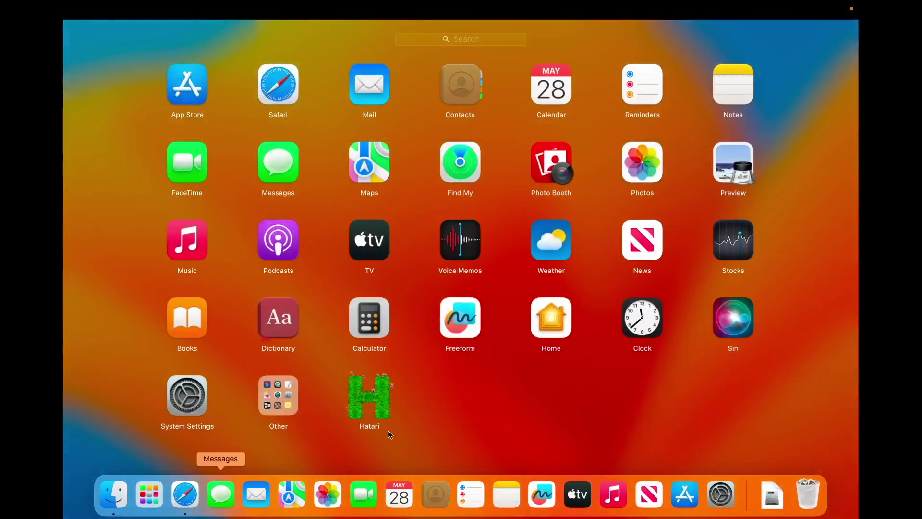
pyautogui.moveTo(389, 421); pyautogui.dragTo(213, 501)
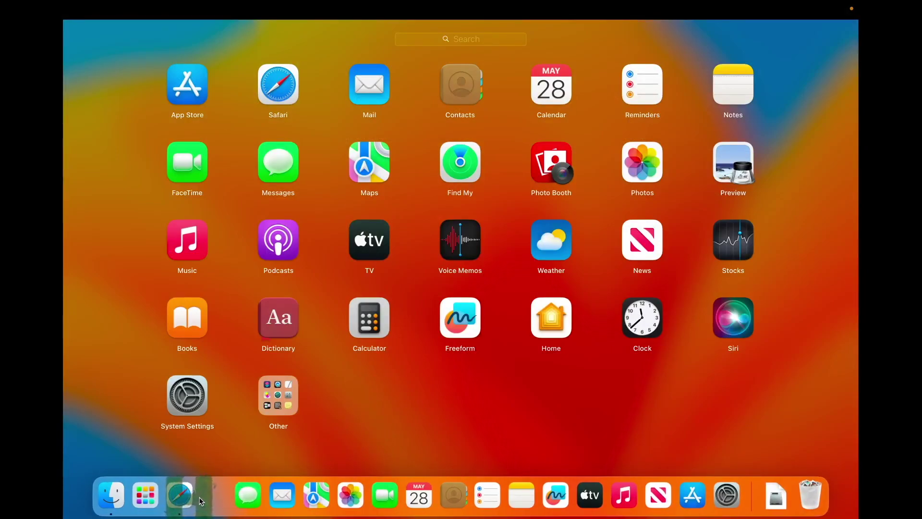
pyautogui.click(486, 368)
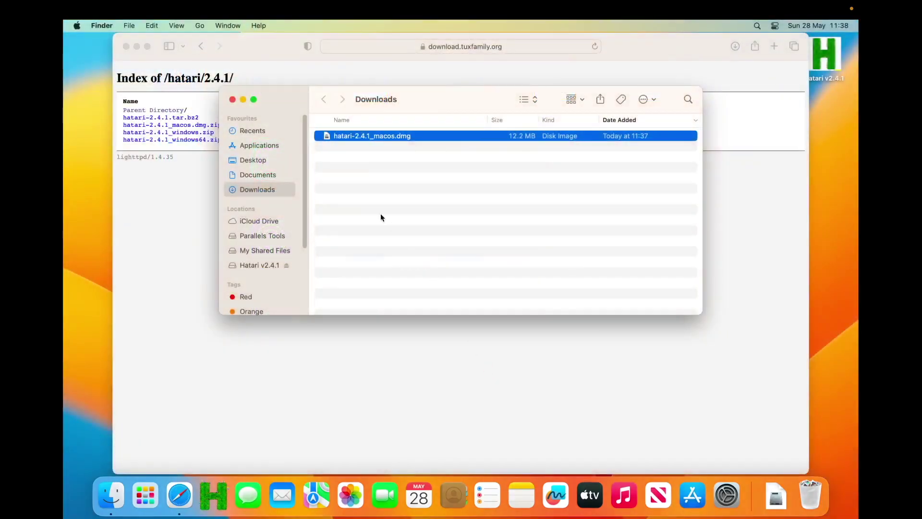
pyautogui.click(232, 99)
# Step: Go back to Safari's Favourites and open the EmuTOS 1.2.1 file listing on SourceForge through the EmuTOS site's download page
pyautogui.click(201, 46)
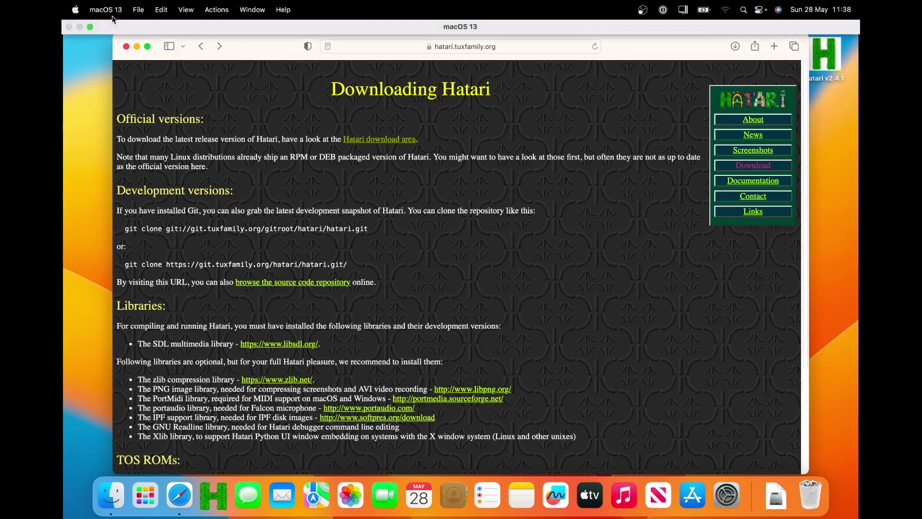
pyautogui.click(202, 47)
pyautogui.click(201, 47)
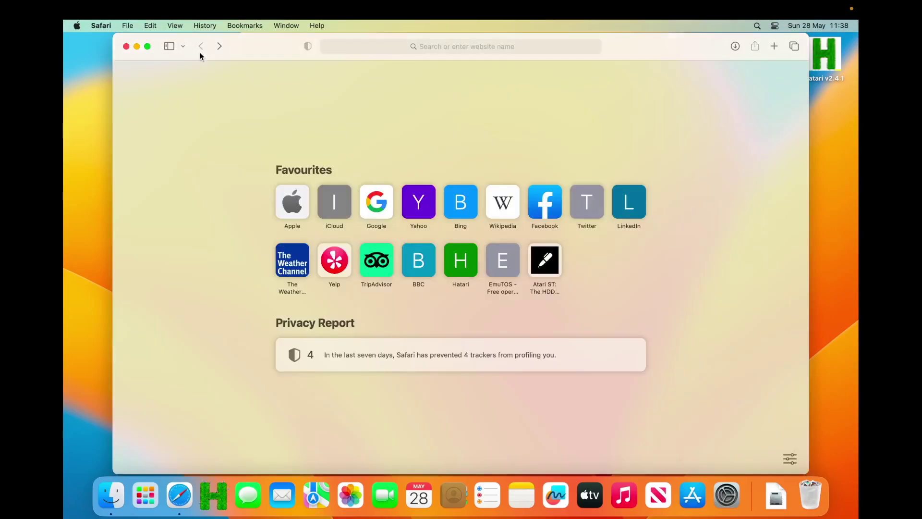
pyautogui.click(509, 254)
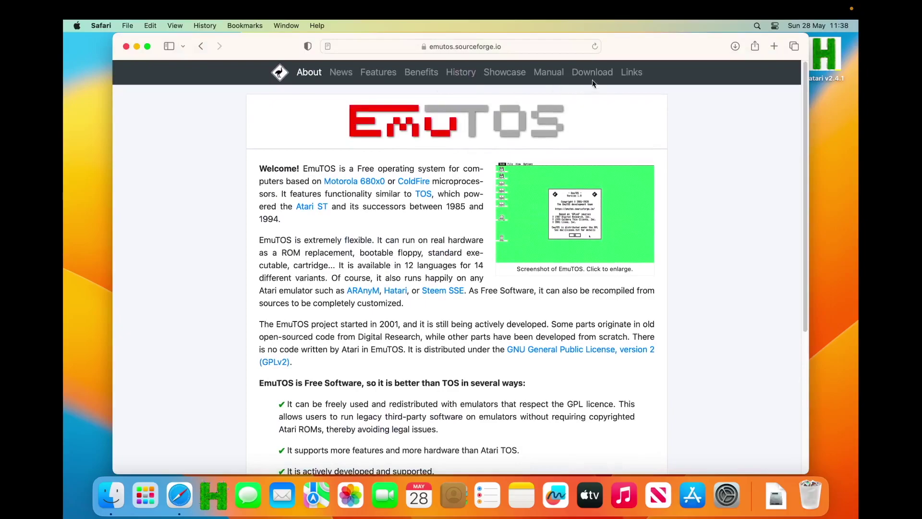
pyautogui.click(591, 70)
pyautogui.click(461, 203)
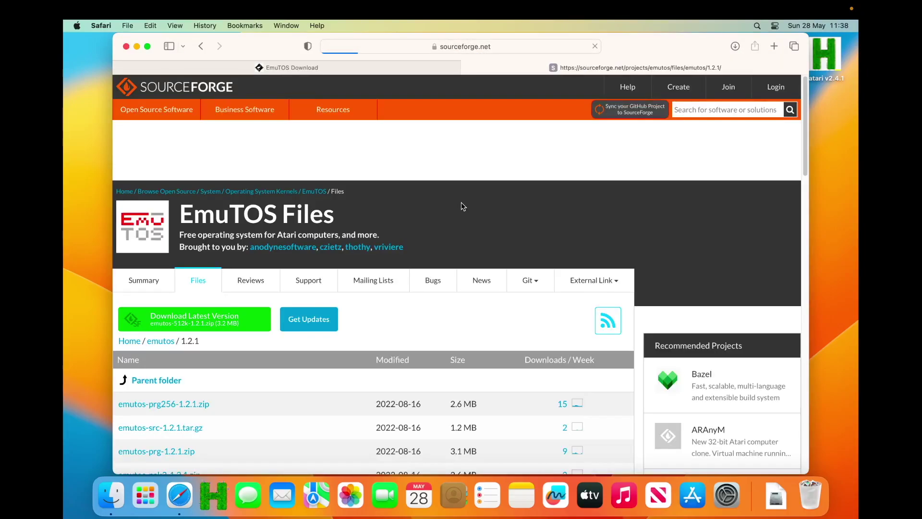
# Step: Download emutos-512k-1.2.1.zip from the file listing and allow downloads from sourceforge.net
pyautogui.scroll(-5, 314, 409)
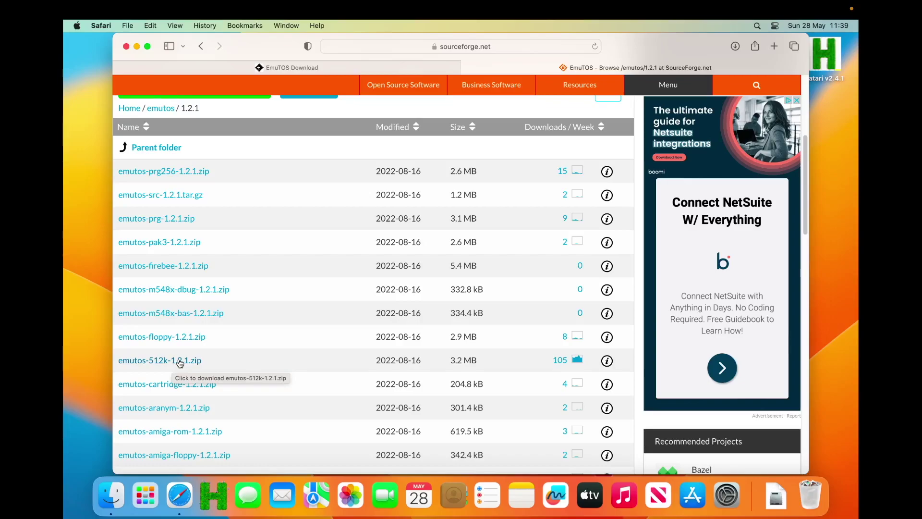
pyautogui.click(180, 361)
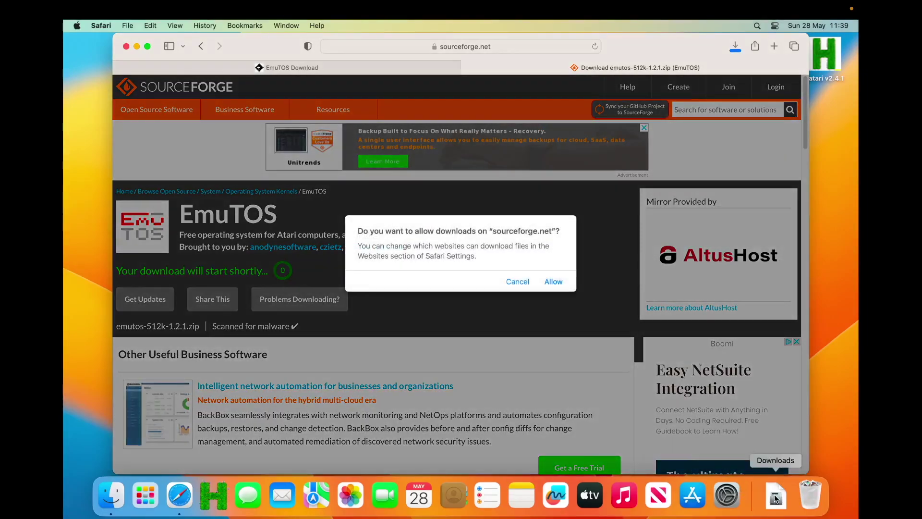
pyautogui.click(553, 282)
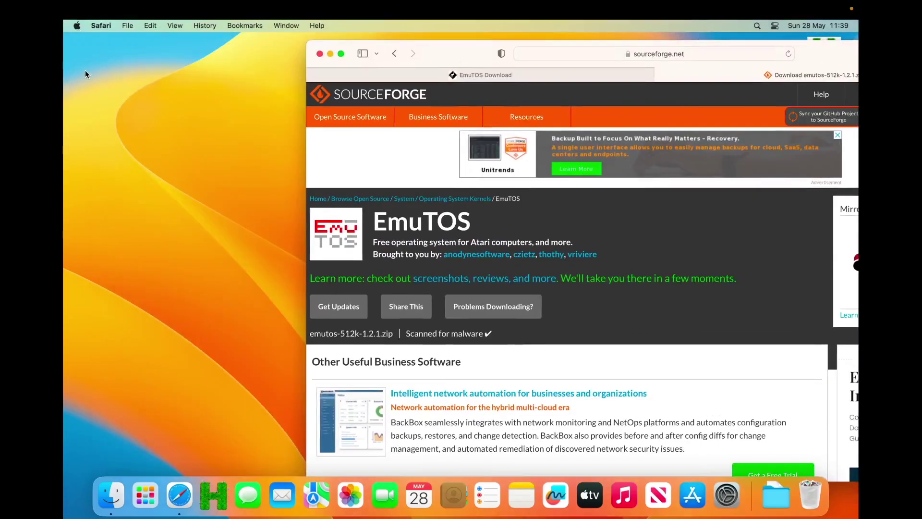
# Step: Create a new folder on the desktop and name it Atari
pyautogui.rightClick(85, 71)
pyautogui.click(103, 73)
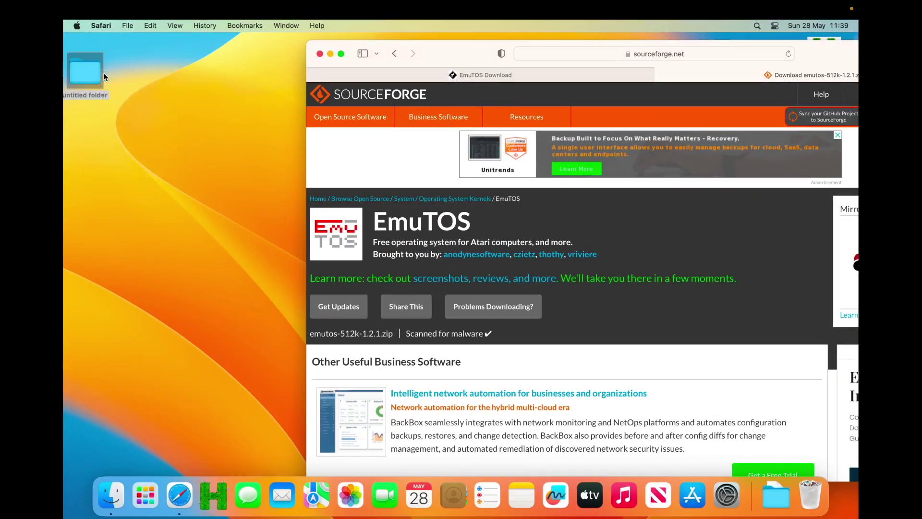
pyautogui.click(103, 96)
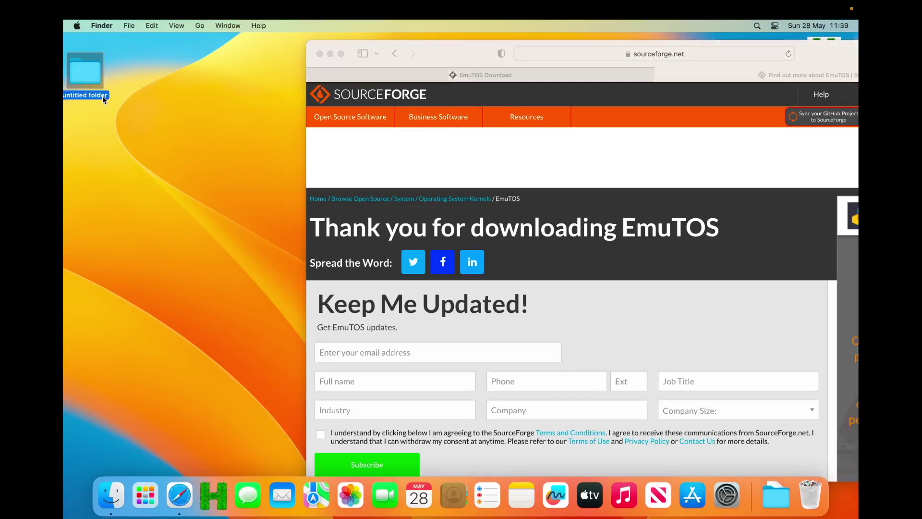
pyautogui.click(103, 96)
pyautogui.write('Atar')
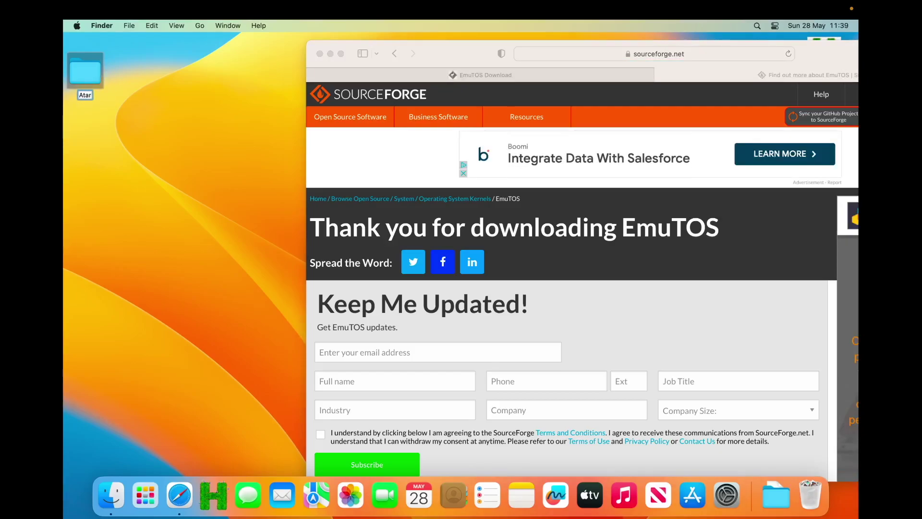
pyautogui.write('i')
pyautogui.press('Return')
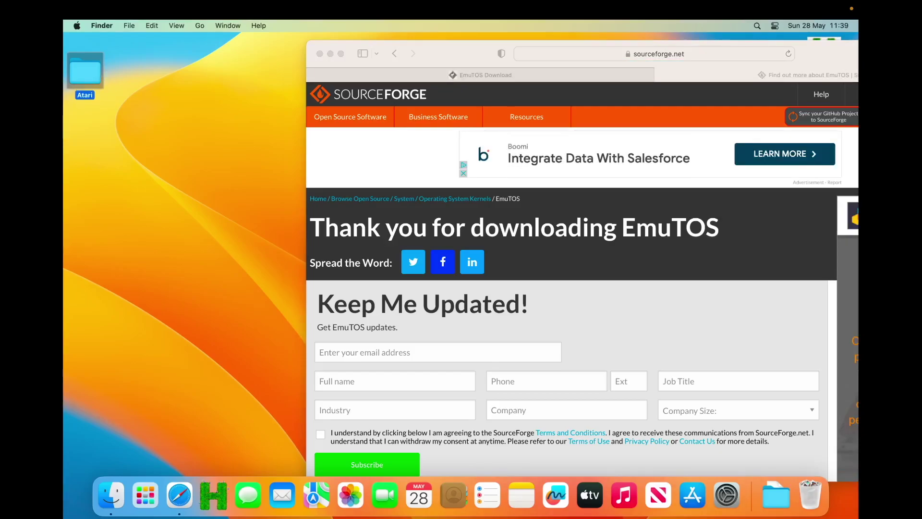
# Step: Open the Atari folder and create a subfolder named ROM in it
pyautogui.doubleClick(94, 71)
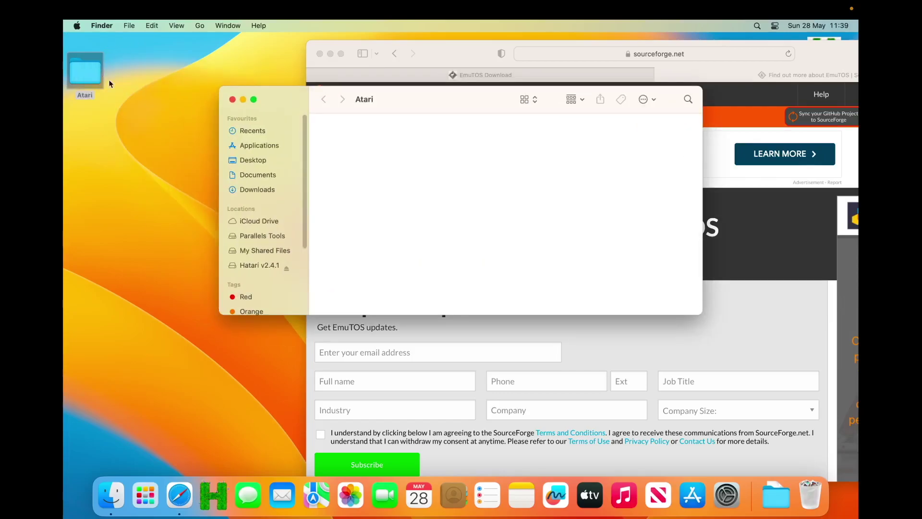
pyautogui.moveTo(447, 96); pyautogui.dragTo(329, 123)
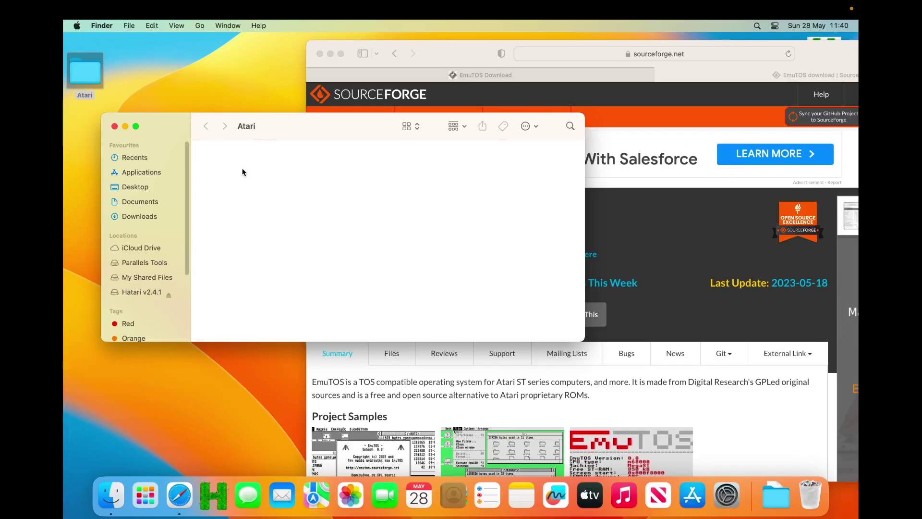
pyautogui.click(129, 25)
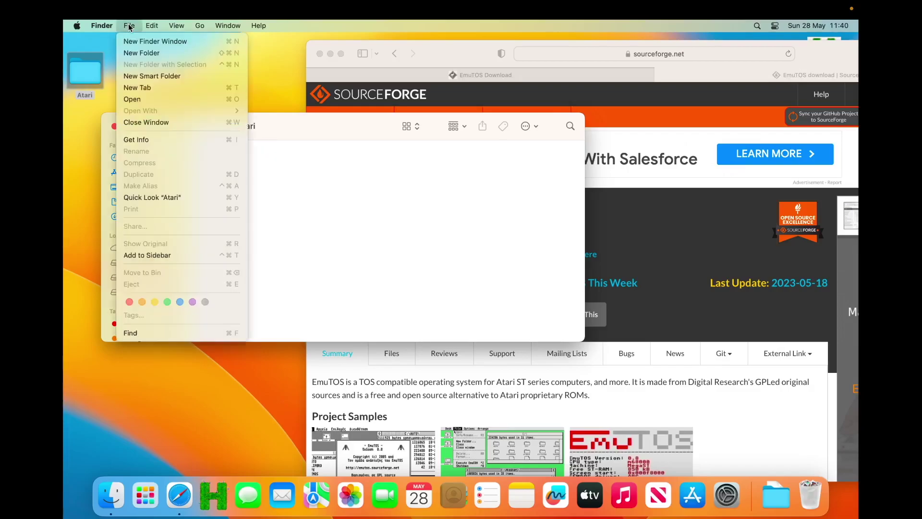
pyautogui.click(147, 53)
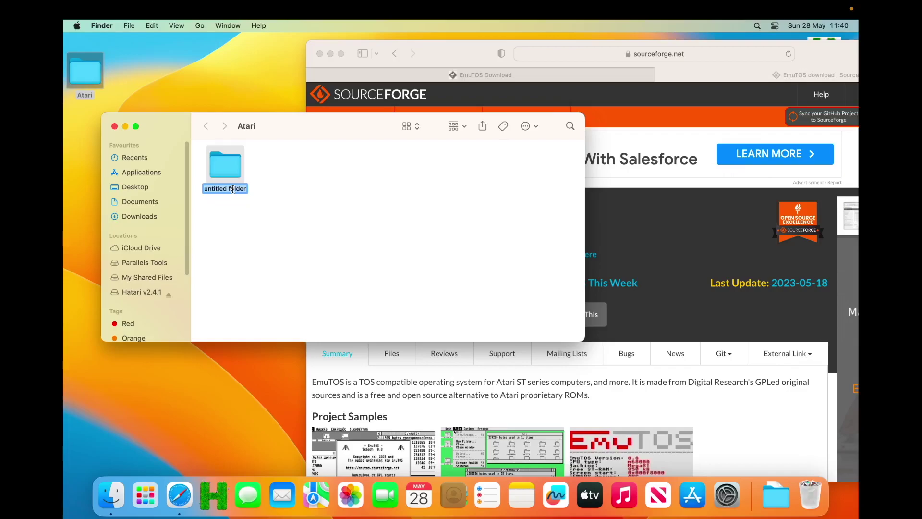
pyautogui.write('ROM')
pyautogui.press('Return')
# Step: Create a second subfolder named HDD in the Atari folder and line it up beside ROM
pyautogui.rightClick(273, 159)
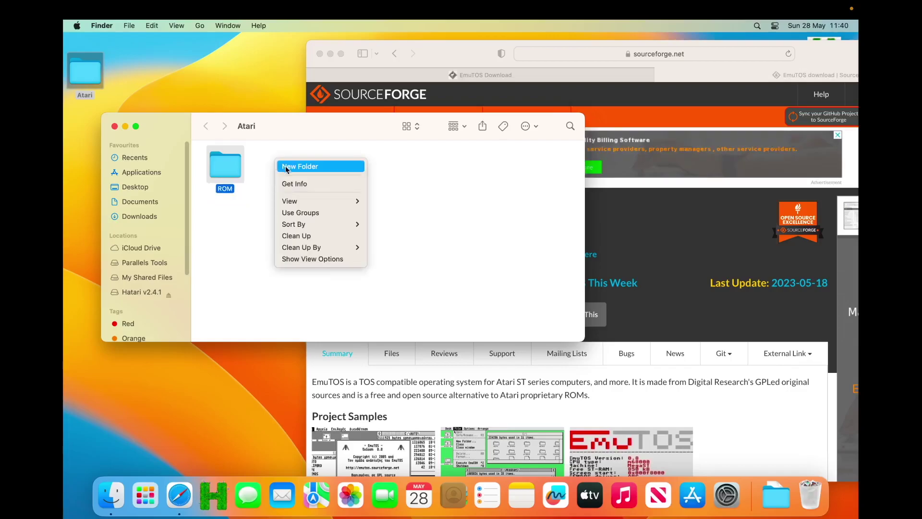
pyautogui.click(286, 166)
pyautogui.write('H')
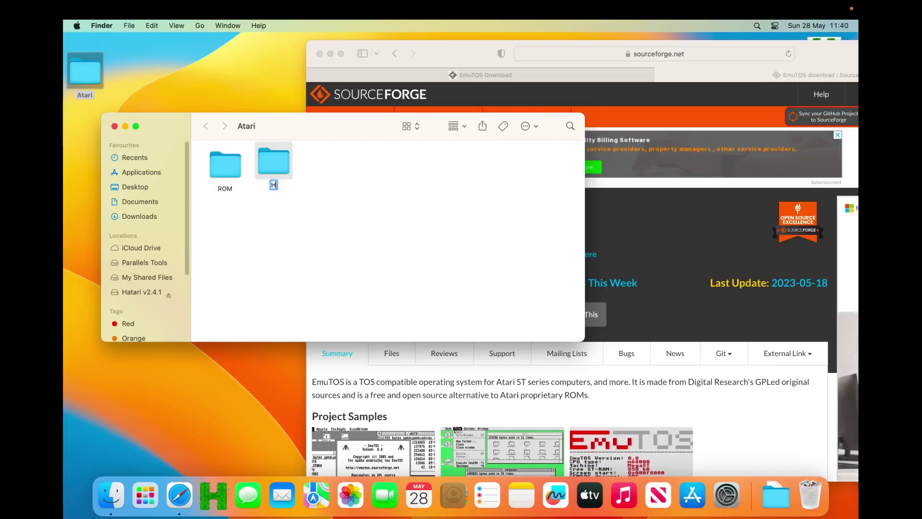
pyautogui.write('DD')
pyautogui.press('Return')
pyautogui.moveTo(274, 161); pyautogui.dragTo(275, 165)
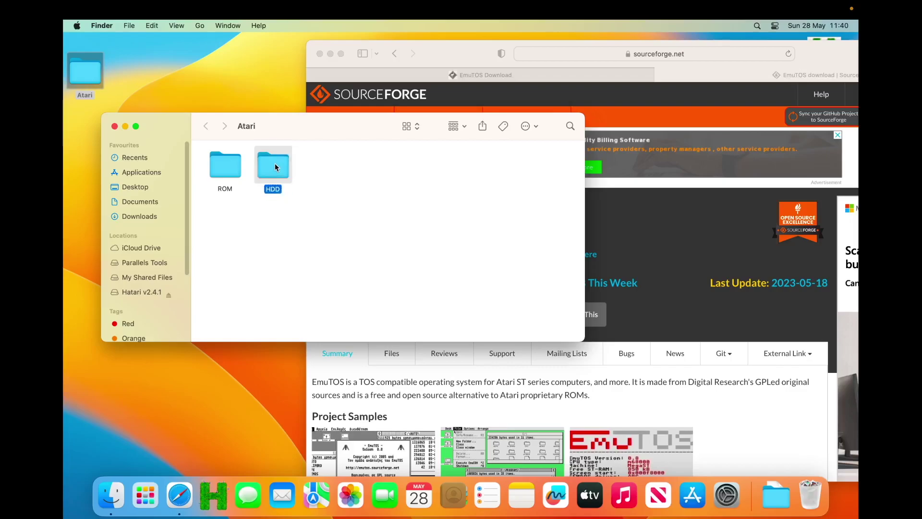
pyautogui.click(326, 187)
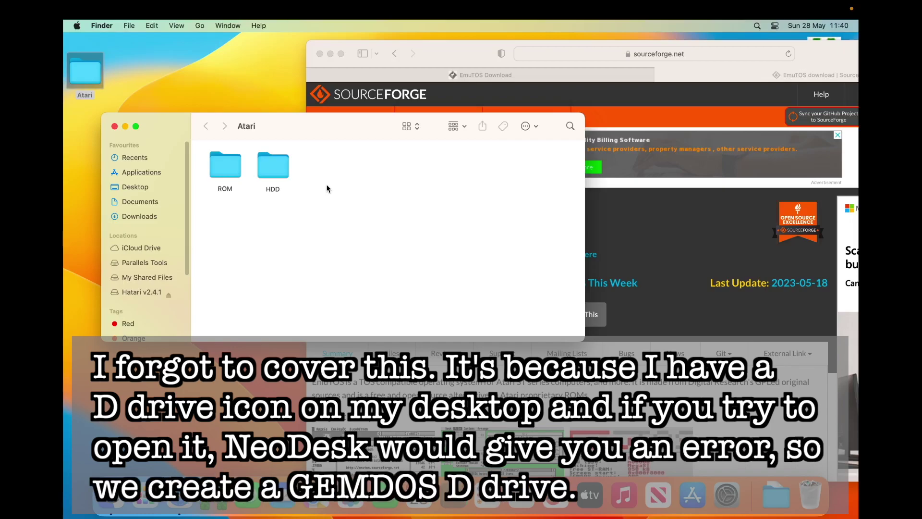
# Step: Create a third subfolder named GEMDOS in the Atari folder
pyautogui.rightClick(326, 188)
pyautogui.click(342, 191)
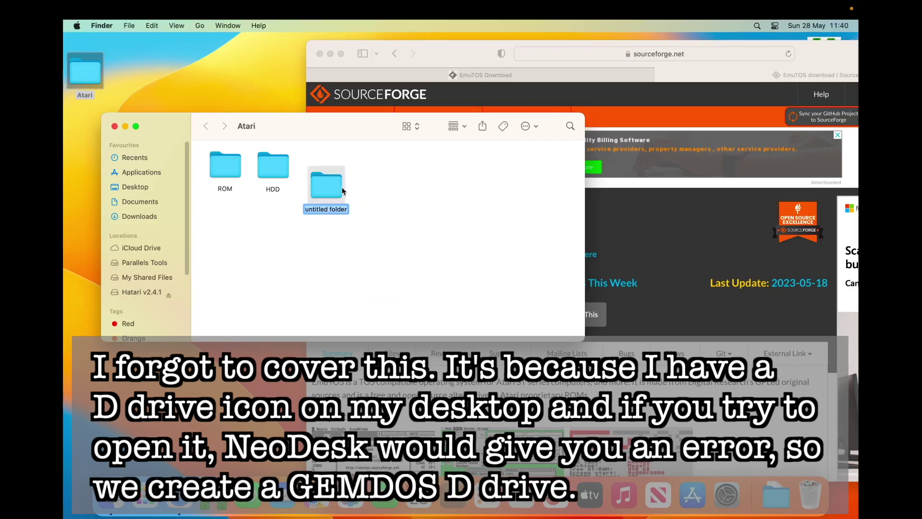
pyautogui.write('GEM')
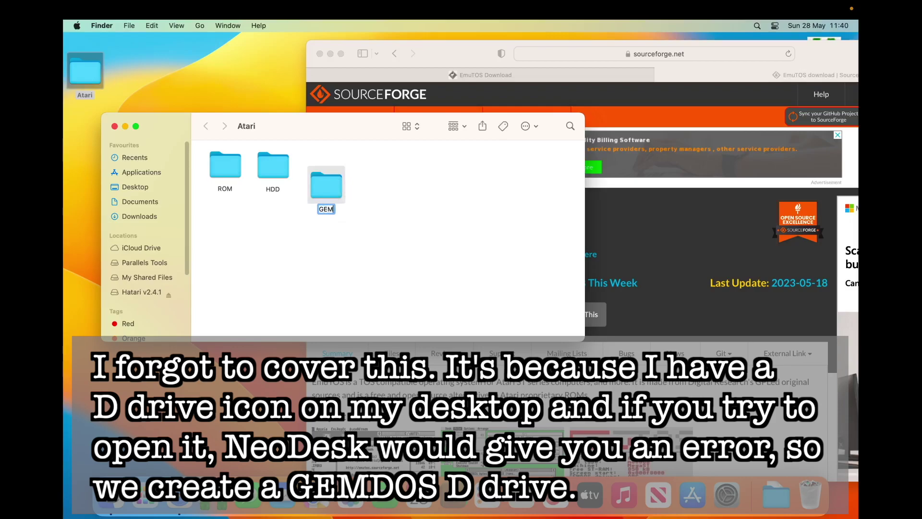
pyautogui.write('DOS')
pyautogui.press('Return')
# Step: Create a subfolder named D inside the GEMDOS folder, place it at the start of the folder, and return to the Atari folder
pyautogui.doubleClick(328, 180)
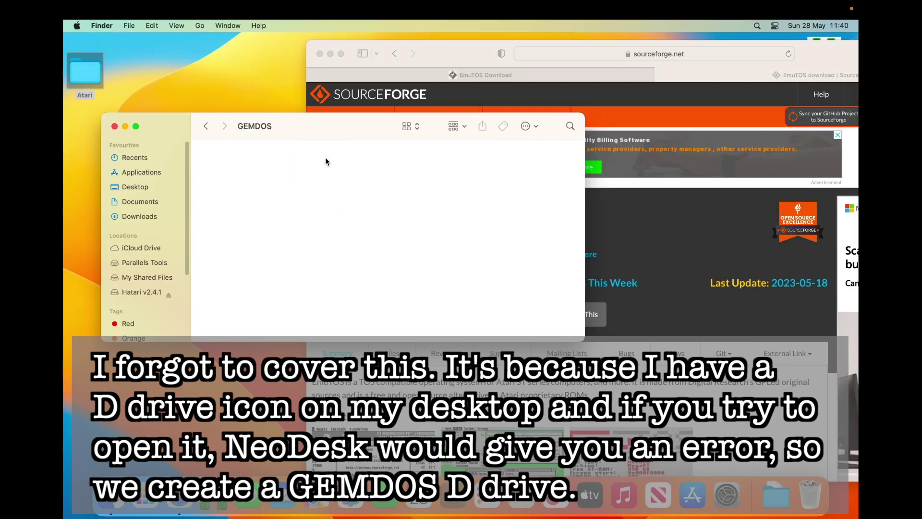
pyautogui.rightClick(324, 157)
pyautogui.click(335, 159)
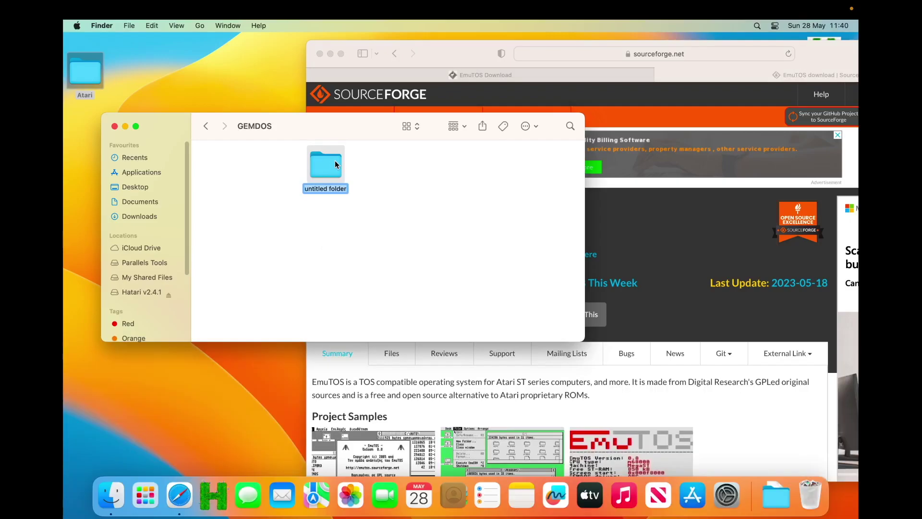
pyautogui.write('D')
pyautogui.moveTo(330, 163); pyautogui.dragTo(216, 160)
pyautogui.click(205, 126)
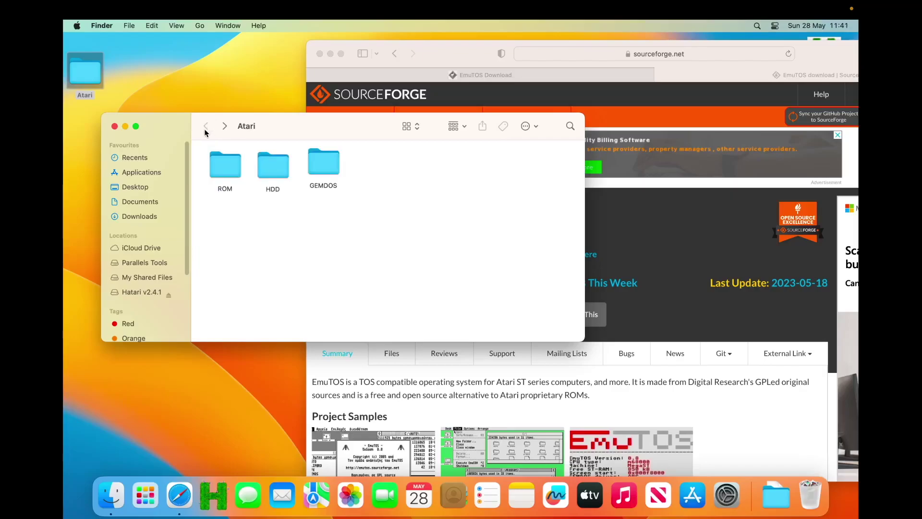
# Step: Open the ROM folder and the downloaded emutos-512k-1.2.1 folder side by side, showing the EmuTOS files as a list
pyautogui.doubleClick(212, 174)
pyautogui.click(768, 502)
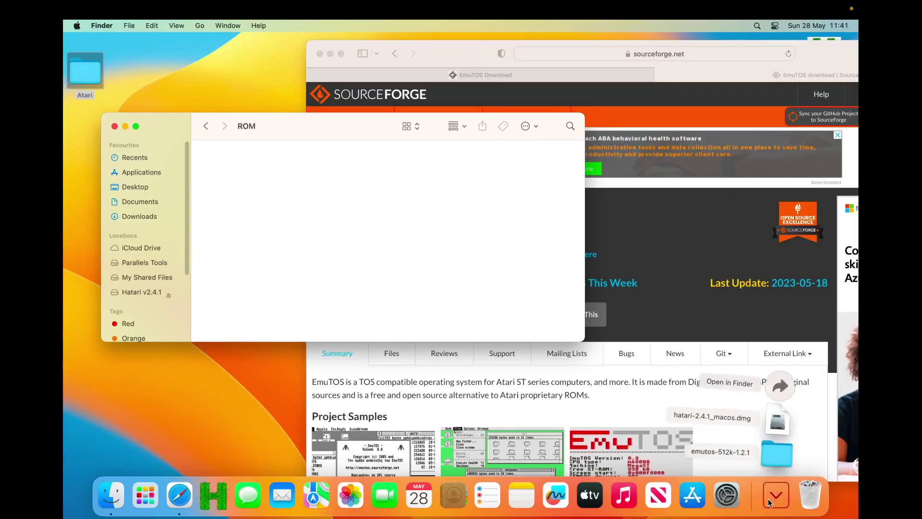
pyautogui.click(779, 460)
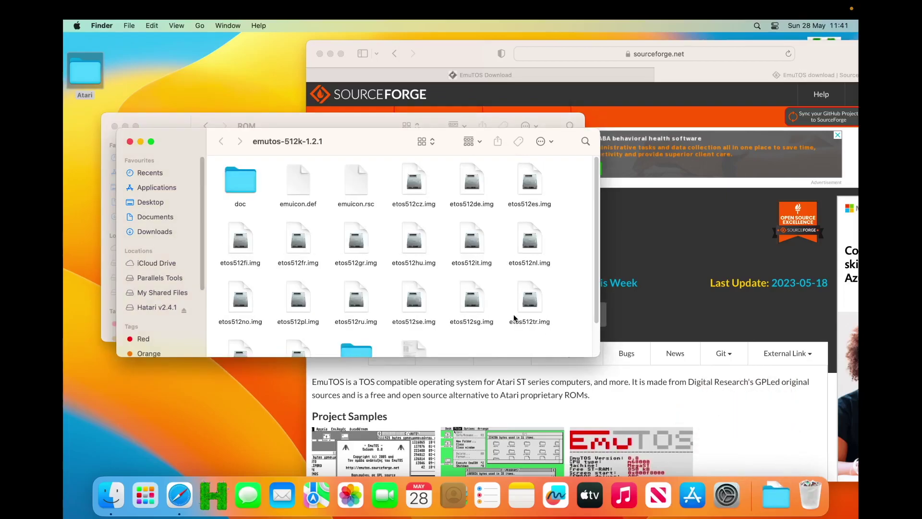
pyautogui.moveTo(340, 137); pyautogui.dragTo(499, 130)
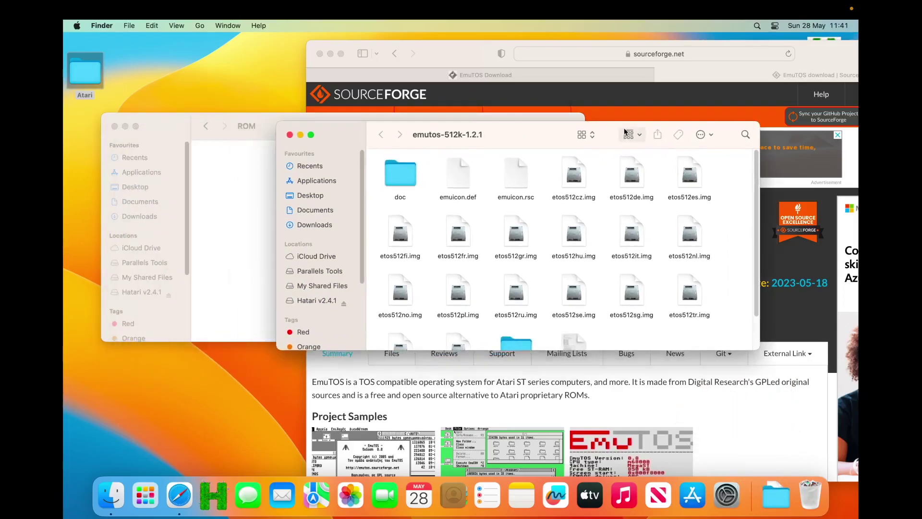
pyautogui.click(595, 135)
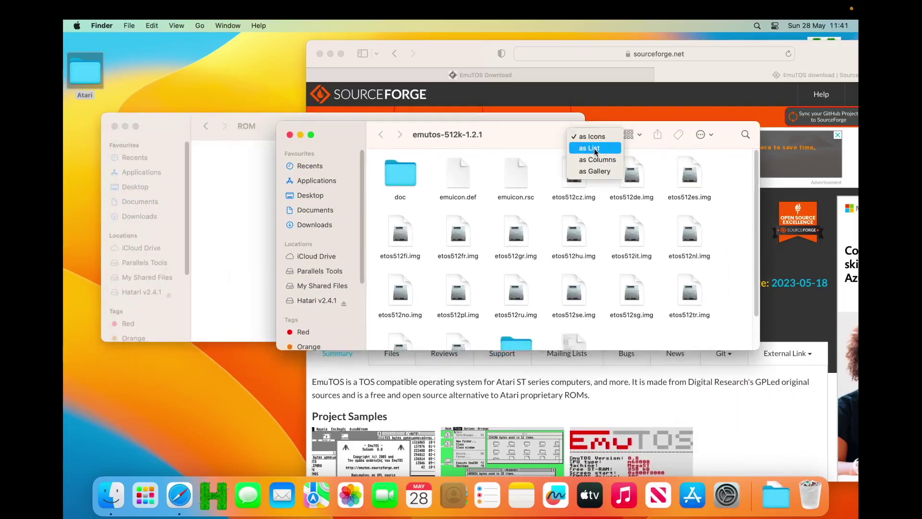
pyautogui.click(596, 148)
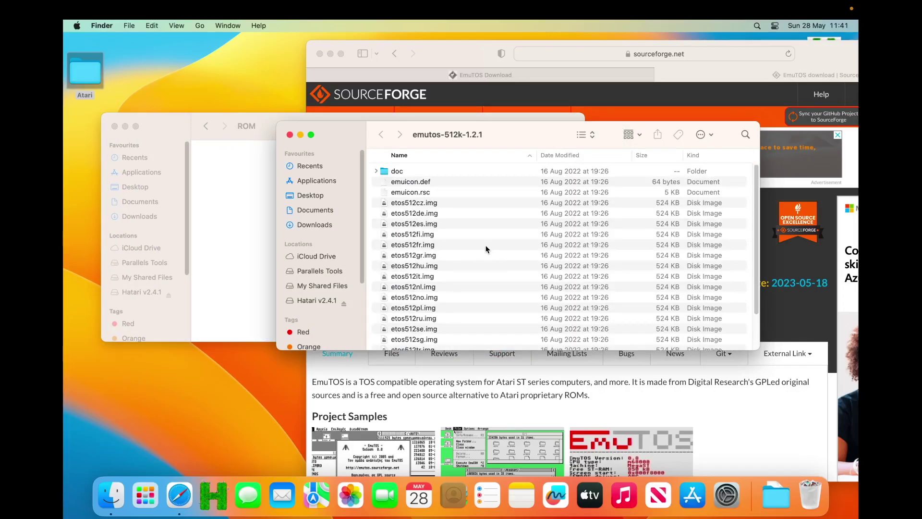
# Step: Move etos512uk.img from the EmuTOS folder into ROM, then return to the Atari folder and line up GEMDOS with the other subfolders
pyautogui.scroll(-5, 486, 249)
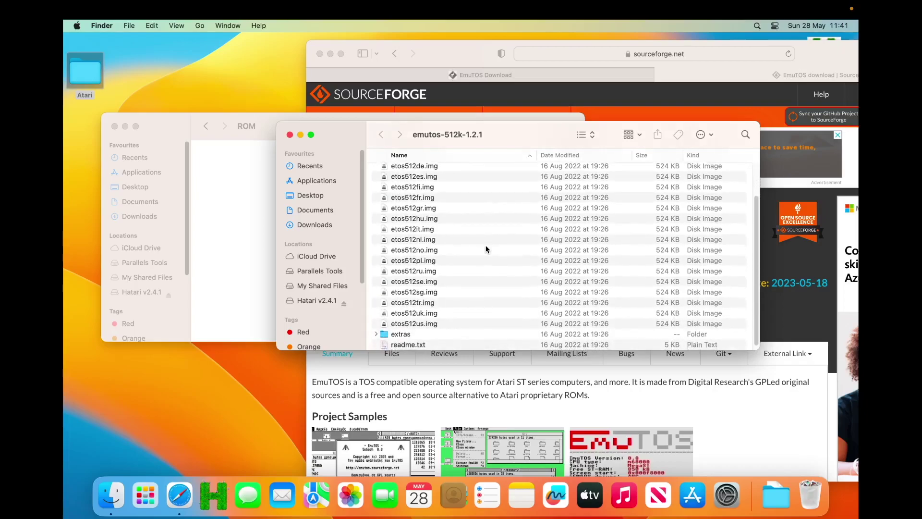
pyautogui.scroll(2, 486, 248)
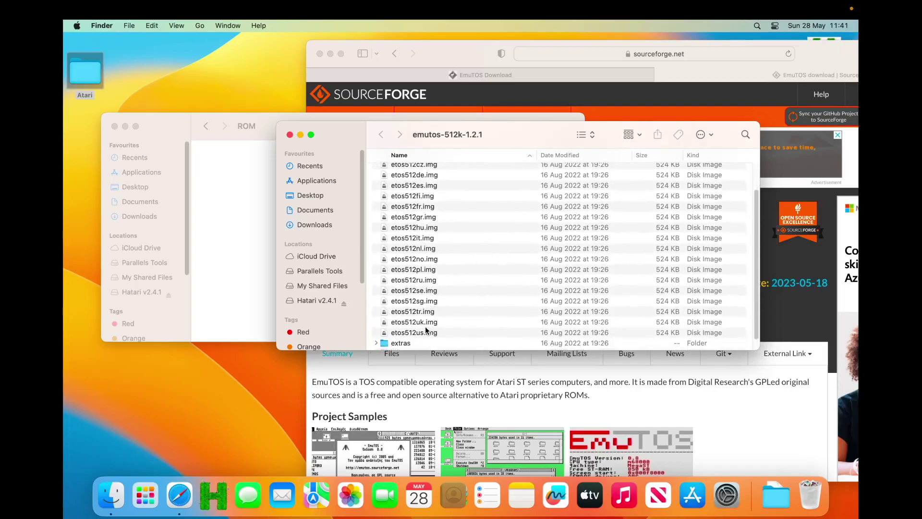
pyautogui.moveTo(427, 326); pyautogui.dragTo(233, 265)
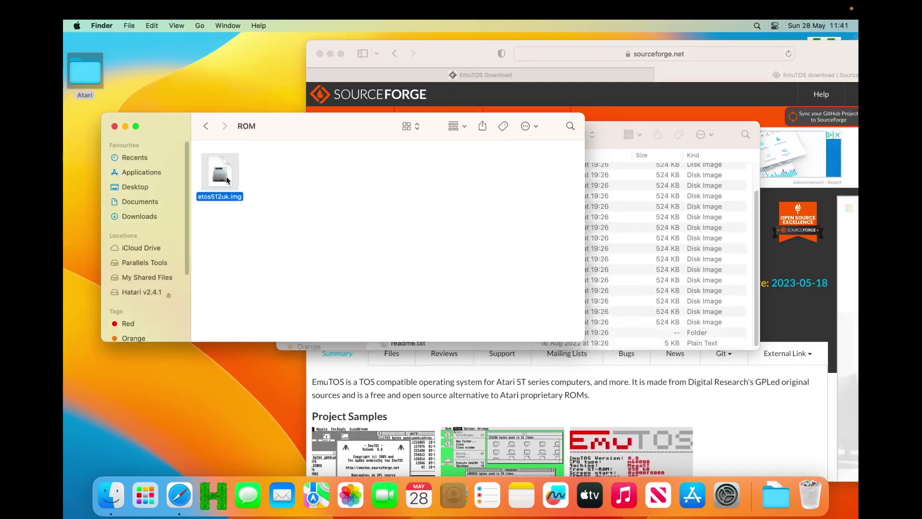
pyautogui.click(206, 126)
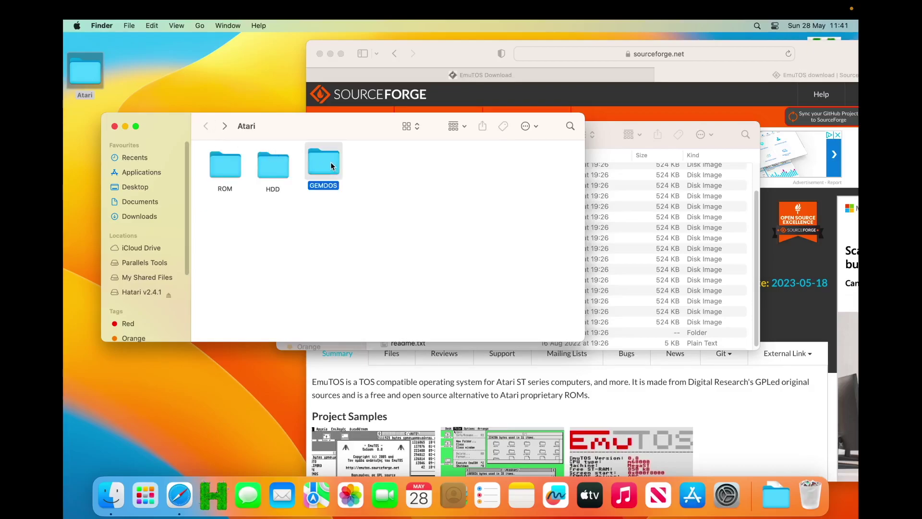
pyautogui.click(373, 184)
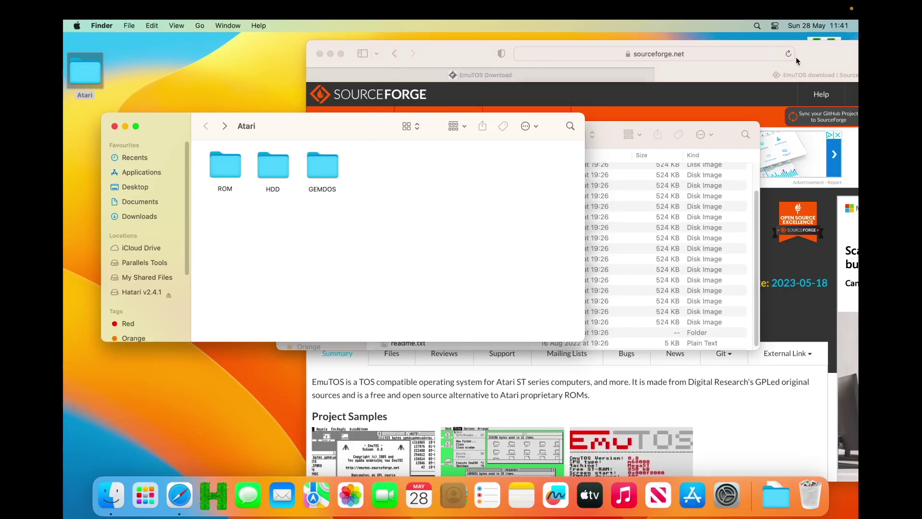
# Step: Switch to Safari and open the favourite page about the Atari ST HDD image in a new tab
pyautogui.click(816, 56)
pyautogui.moveTo(816, 59); pyautogui.dragTo(659, 52)
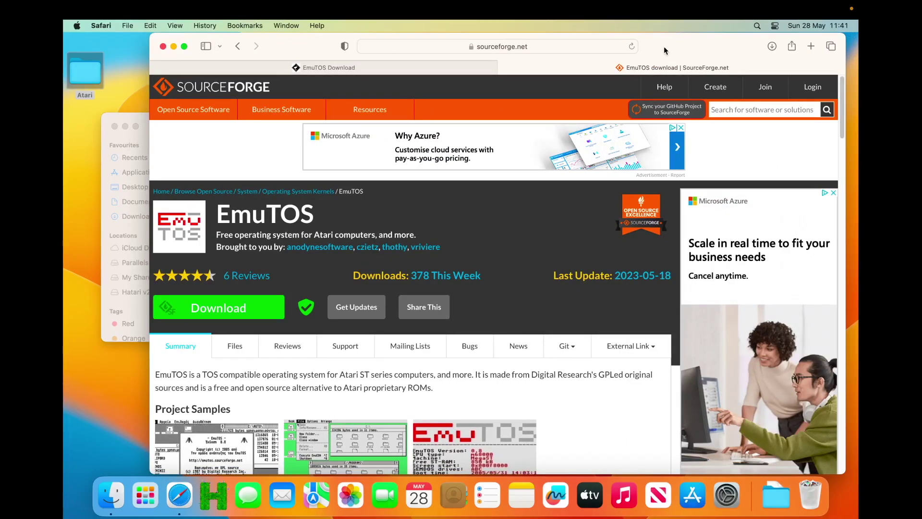
pyautogui.click(810, 46)
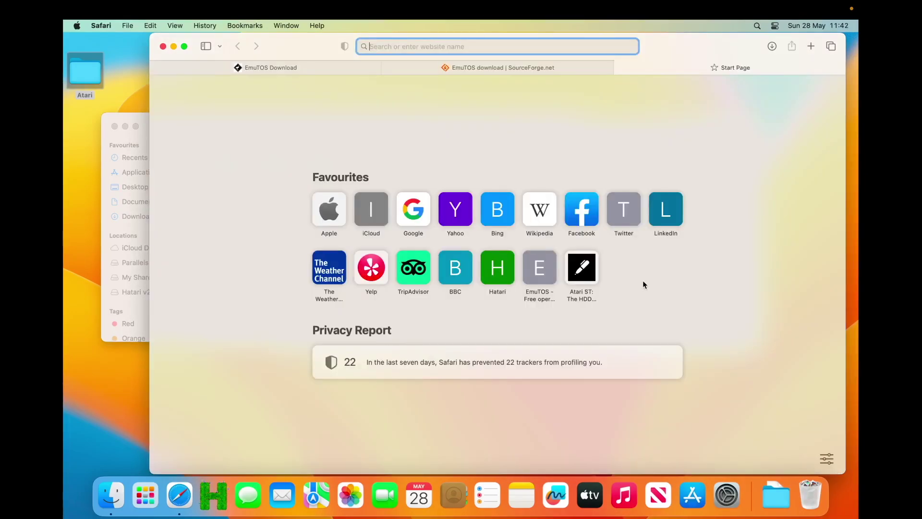
pyautogui.click(586, 276)
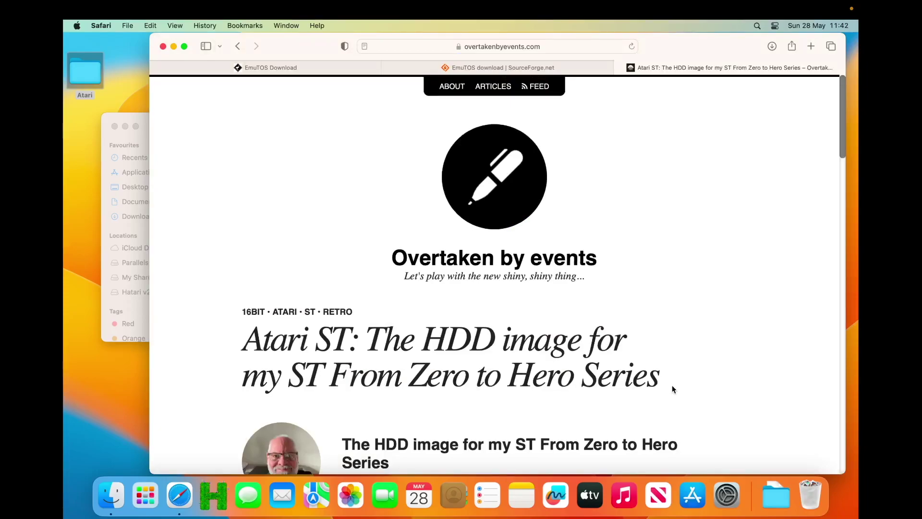
pyautogui.scroll(-5, 672, 384)
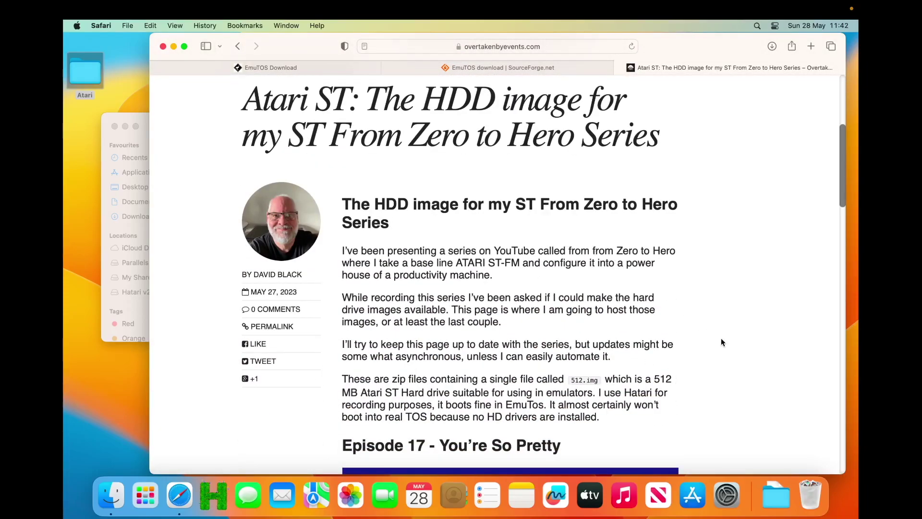
pyautogui.scroll(-5, 721, 339)
pyautogui.scroll(-1, 721, 342)
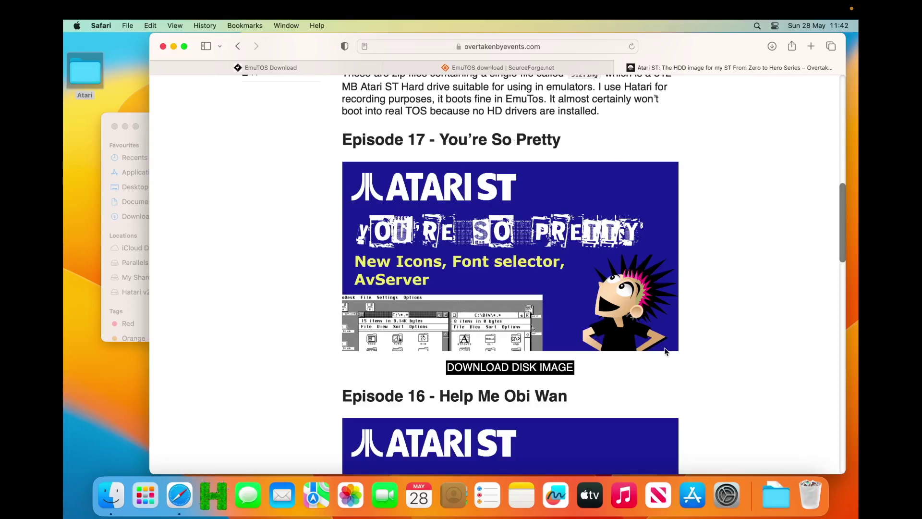
pyautogui.scroll(-5, 710, 372)
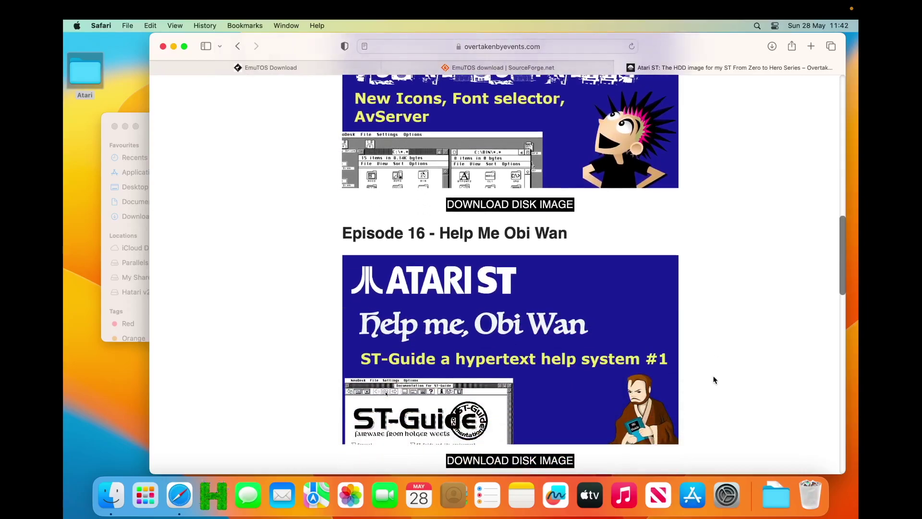
pyautogui.scroll(-8, 567, 358)
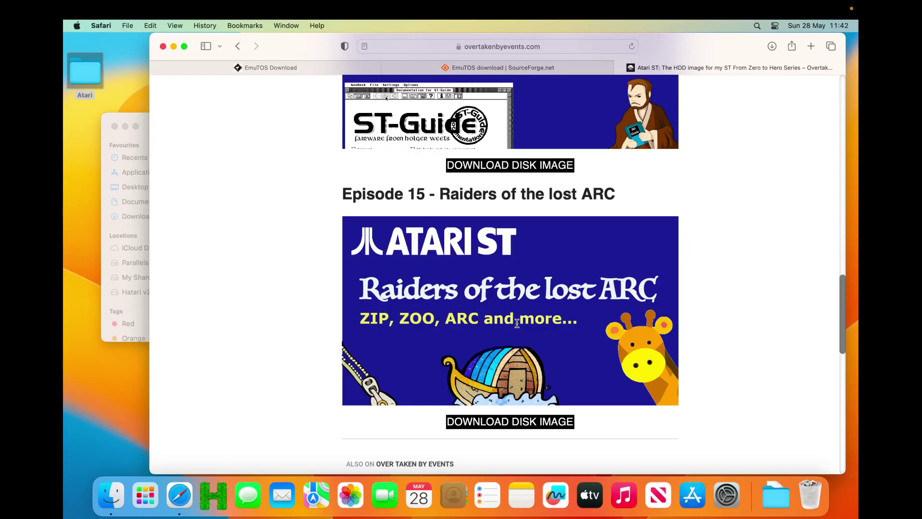
pyautogui.scroll(10, 708, 266)
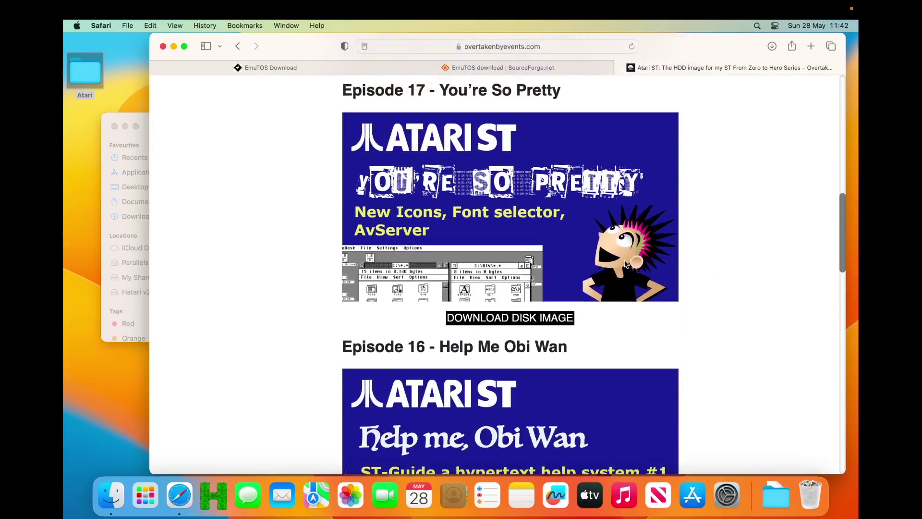
pyautogui.click(523, 317)
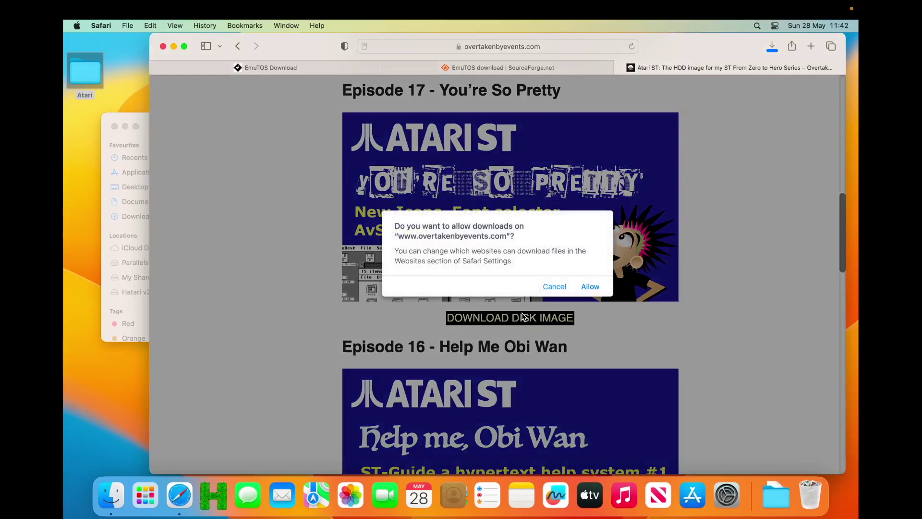
pyautogui.click(590, 288)
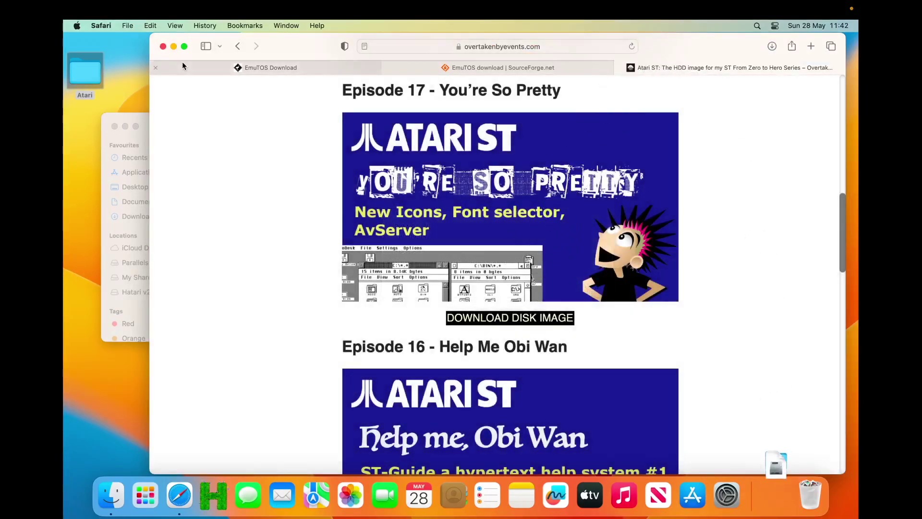
pyautogui.click(163, 46)
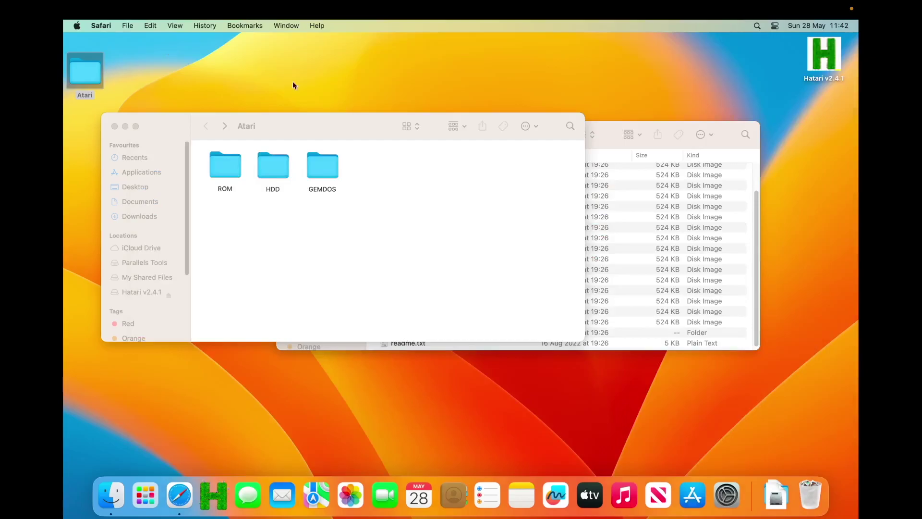
# Step: Move 512.img from the Downloads folder into the HDD subfolder of Atari and place it at the start of the folder
pyautogui.click(768, 491)
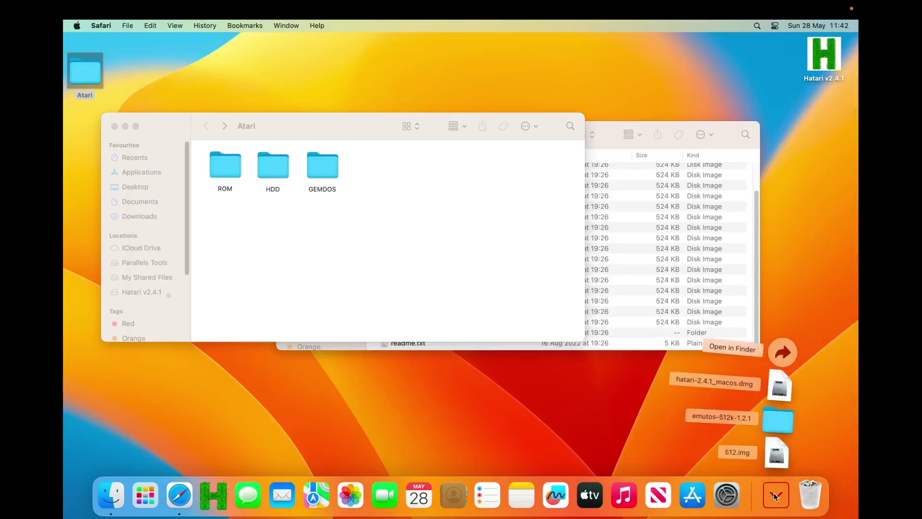
pyautogui.click(785, 350)
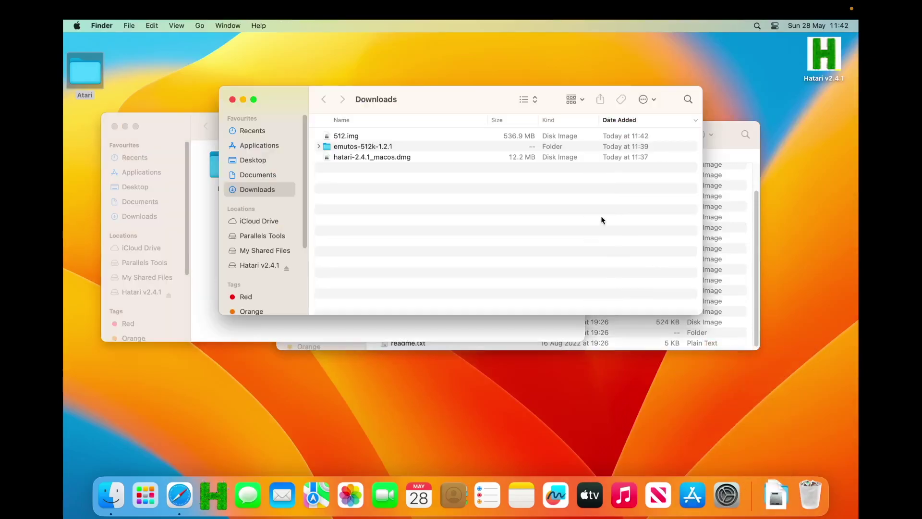
pyautogui.moveTo(639, 72); pyautogui.dragTo(637, 50)
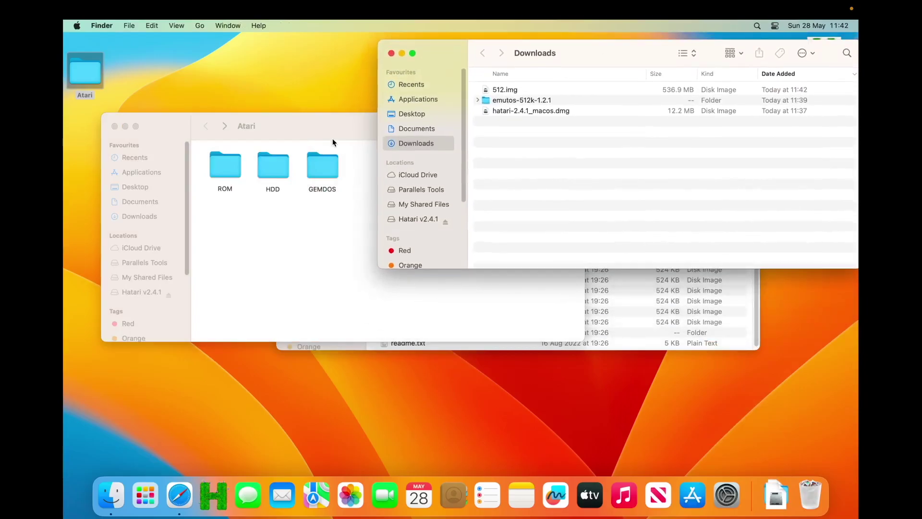
pyautogui.doubleClick(275, 167)
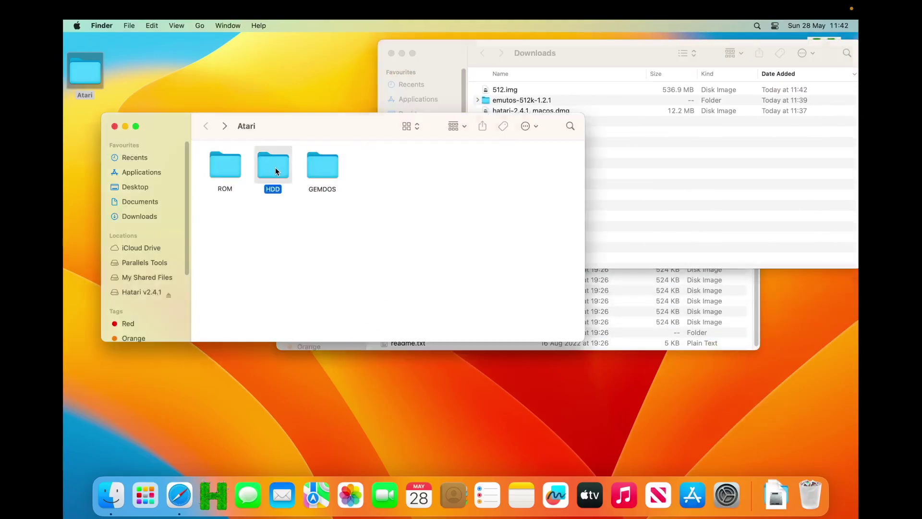
pyautogui.click(510, 89)
pyautogui.moveTo(509, 88); pyautogui.dragTo(256, 180)
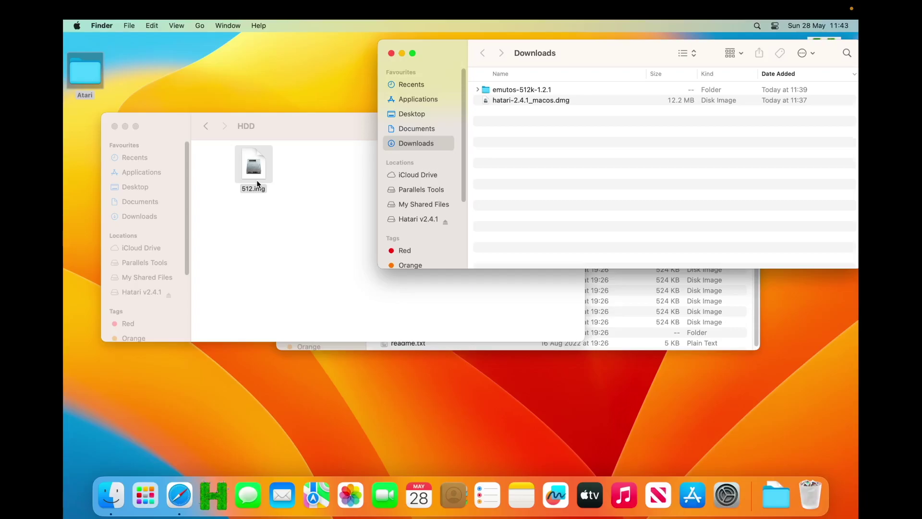
pyautogui.moveTo(254, 173); pyautogui.dragTo(226, 174)
pyautogui.click(294, 177)
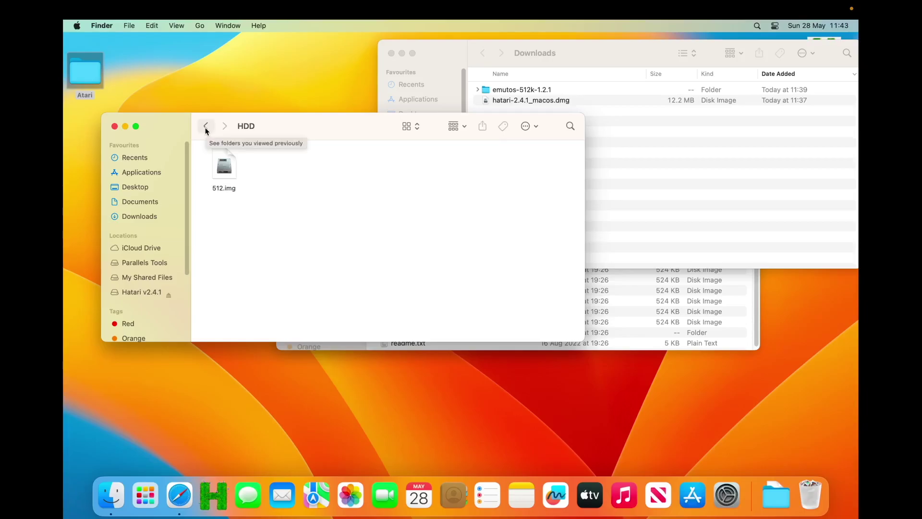
# Step: Close the HDD, Downloads and emutos-512k-1.2.1 folder windows
pyautogui.click(115, 127)
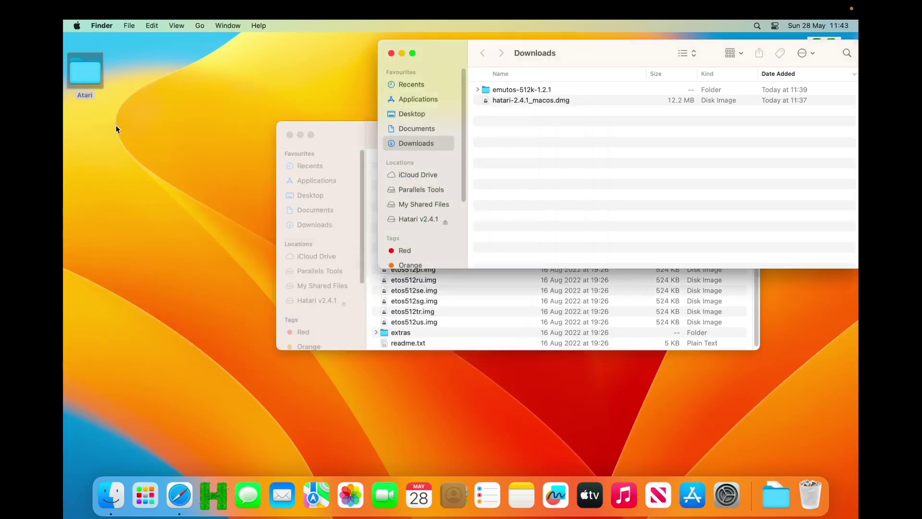
pyautogui.click(391, 54)
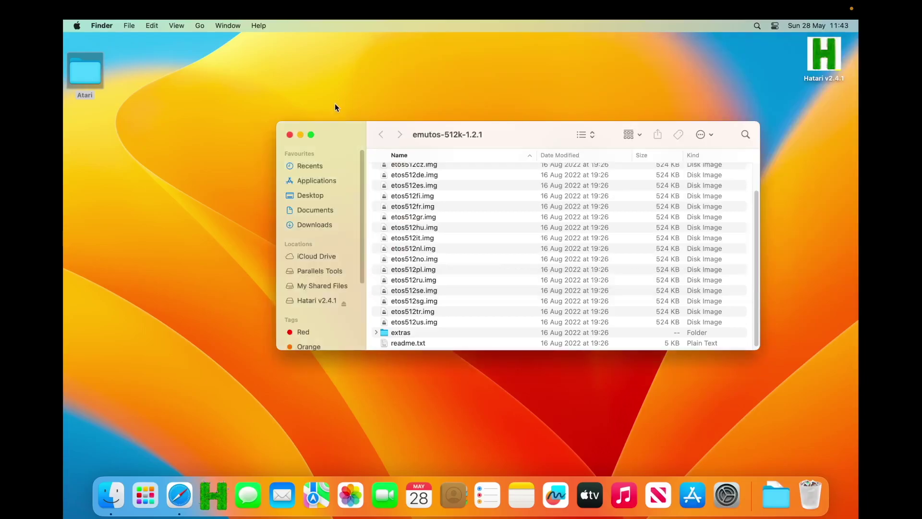
pyautogui.click(290, 135)
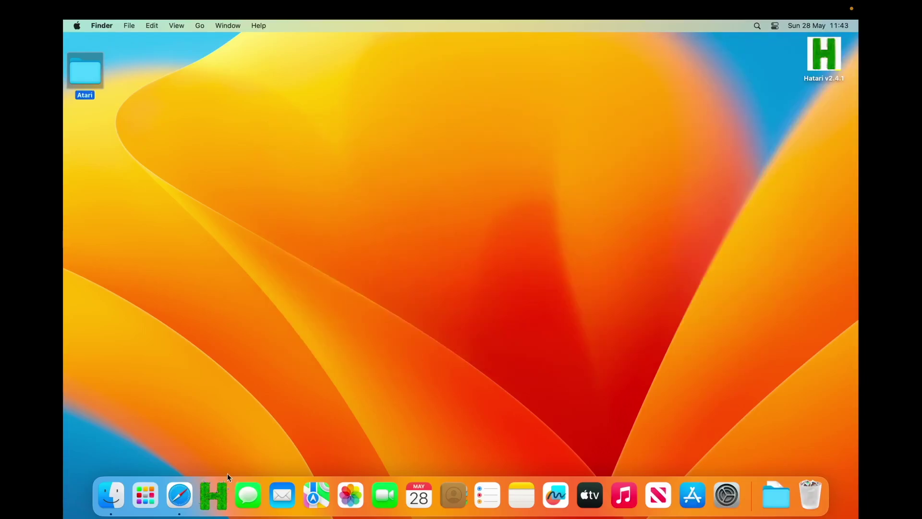
# Step: Switch to Hatari, allow the downloaded app to open, and check the machine type in its system options
pyautogui.click(221, 487)
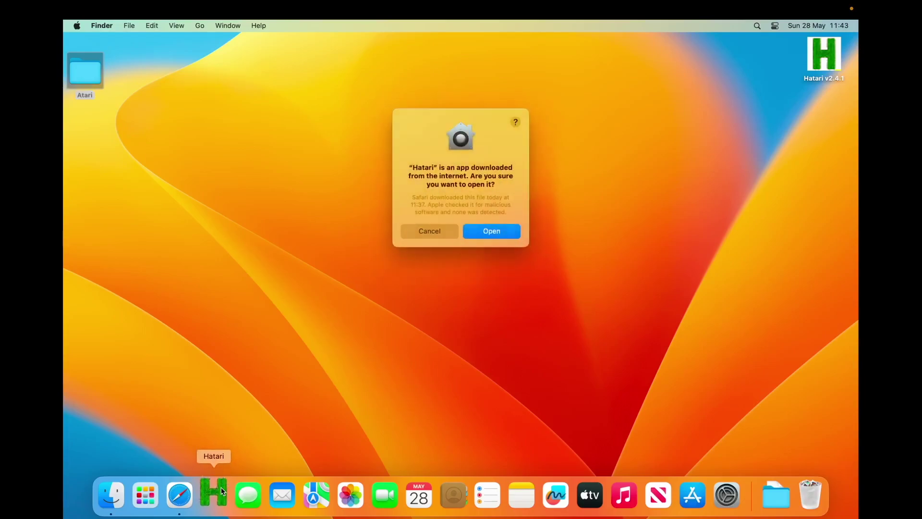
pyautogui.click(508, 230)
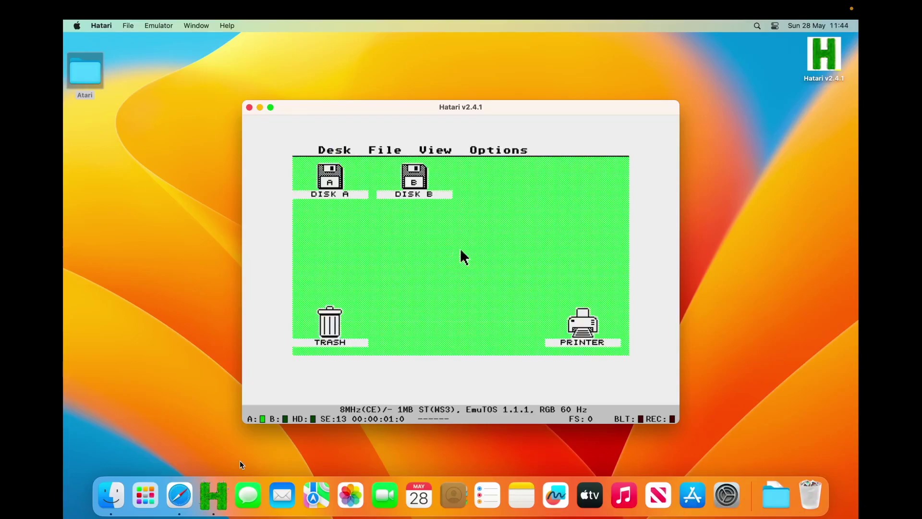
pyautogui.press('F12')
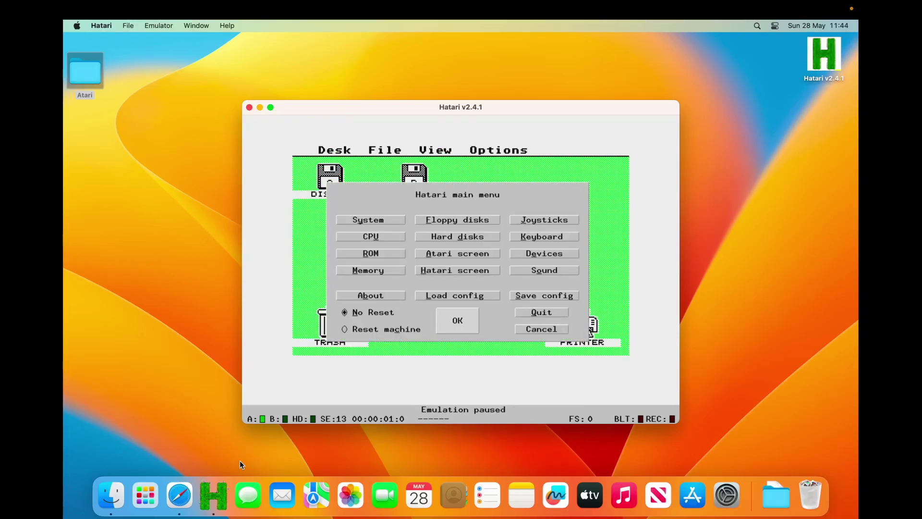
pyautogui.click(361, 221)
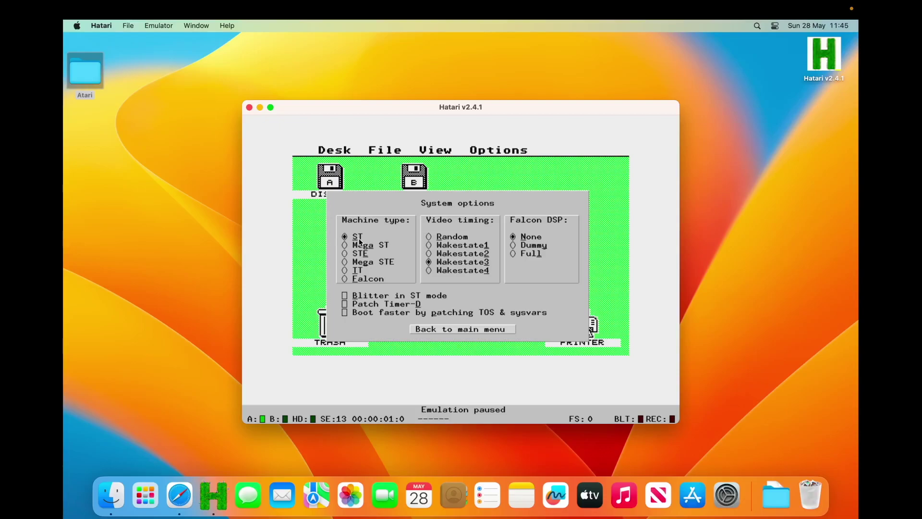
pyautogui.click(461, 330)
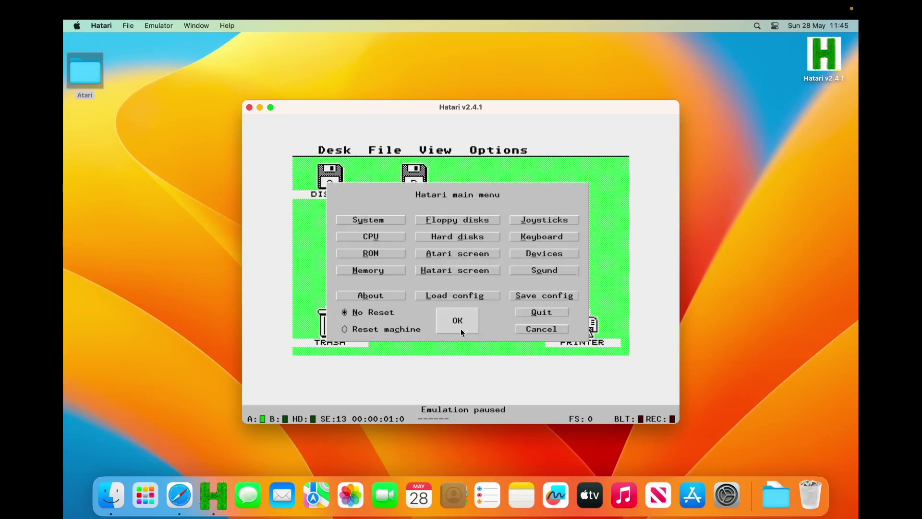
# Step: Set the ST-RAM size to 4 MiB and check the CPU type and clock options
pyautogui.click(383, 271)
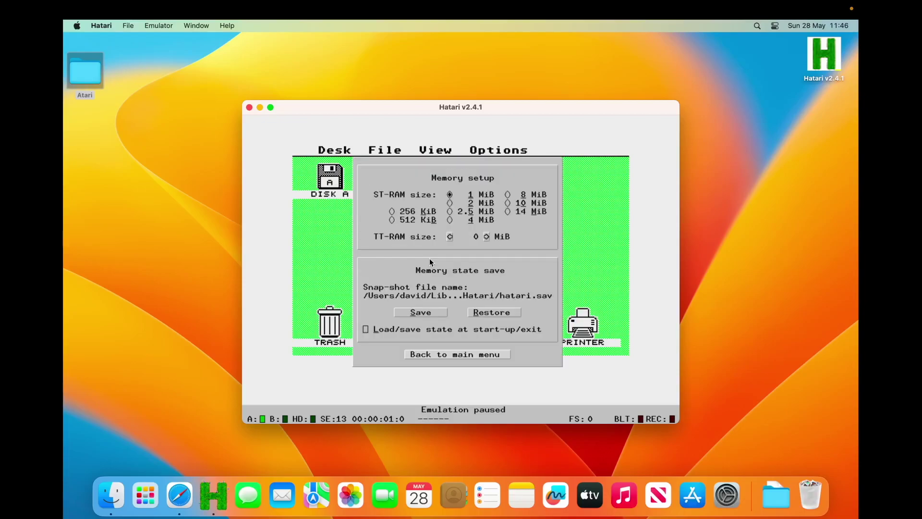
pyautogui.click(450, 221)
pyautogui.click(457, 355)
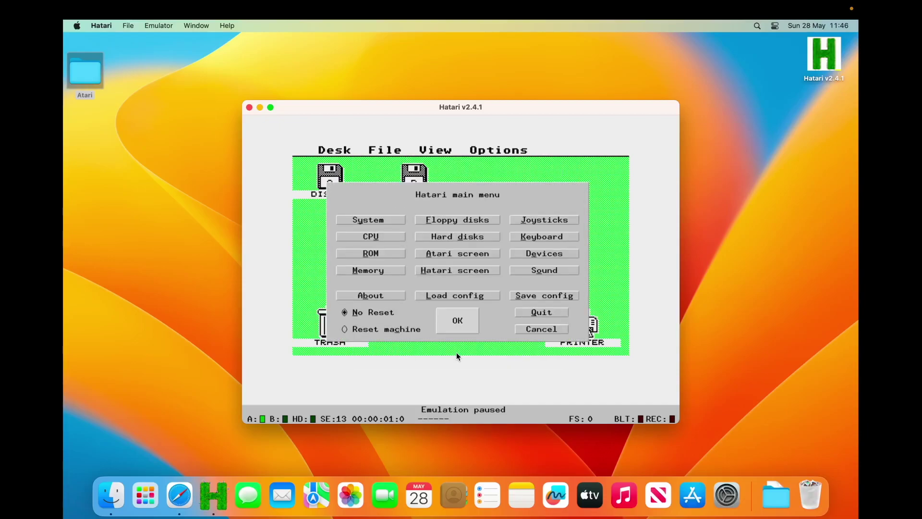
pyautogui.click(389, 238)
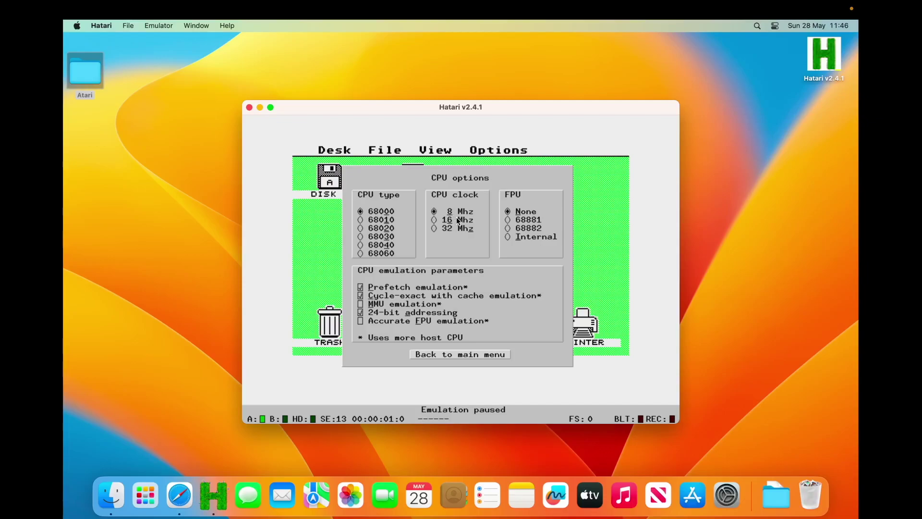
pyautogui.click(457, 355)
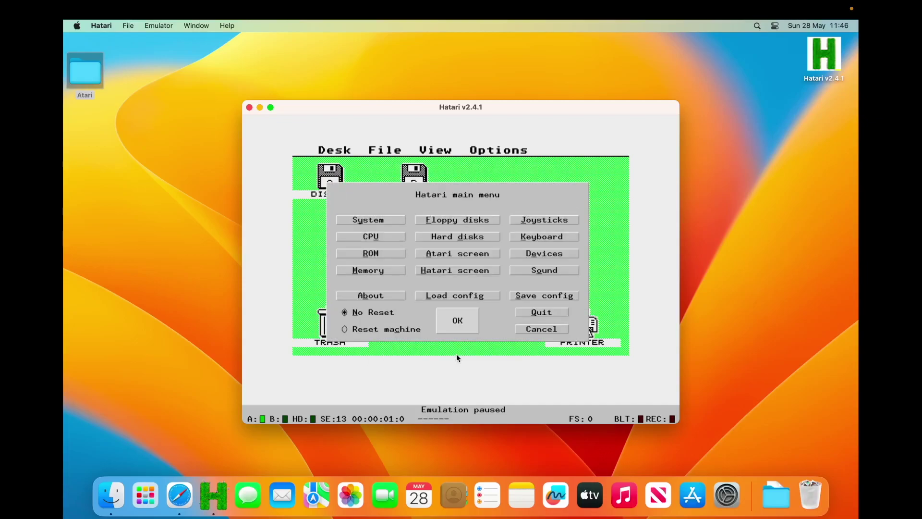
# Step: Start choosing a TOS ROM image and go up from Hatari's Resources folder to the root folder
pyautogui.click(383, 254)
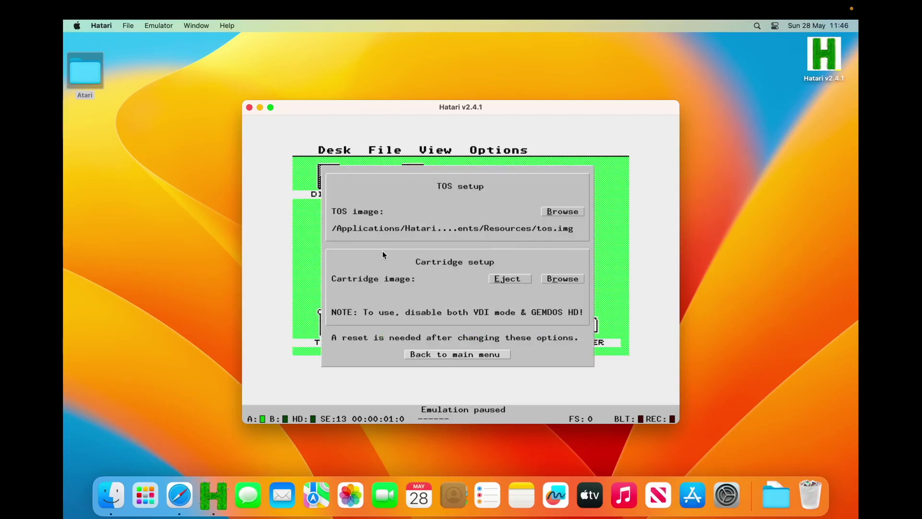
pyautogui.click(557, 212)
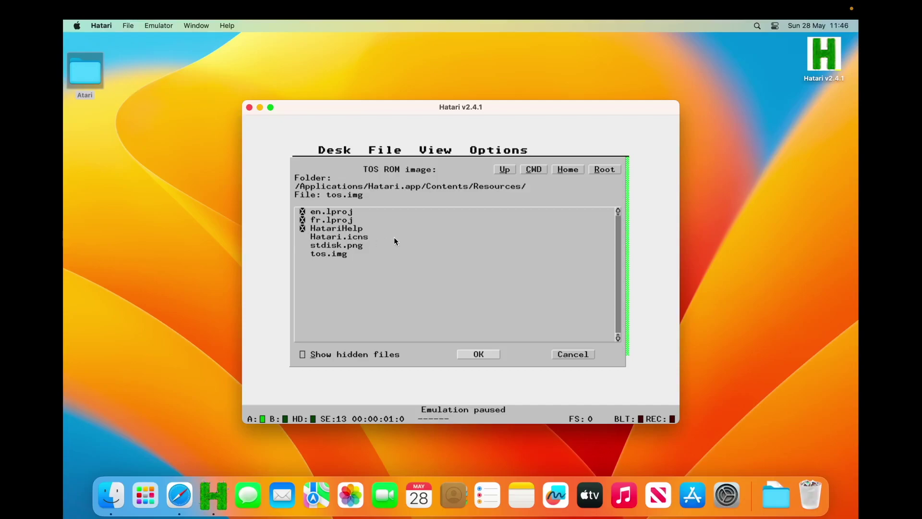
pyautogui.click(503, 170)
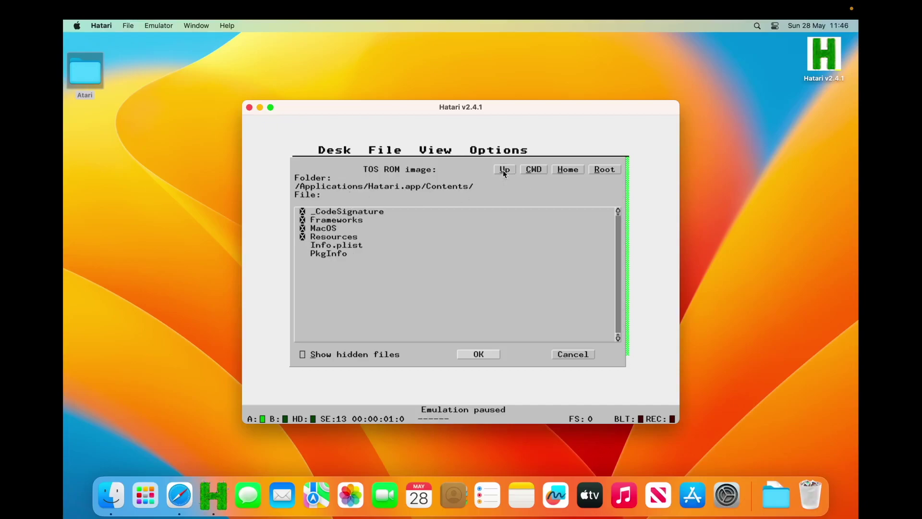
pyautogui.click(504, 170)
pyautogui.click(504, 170)
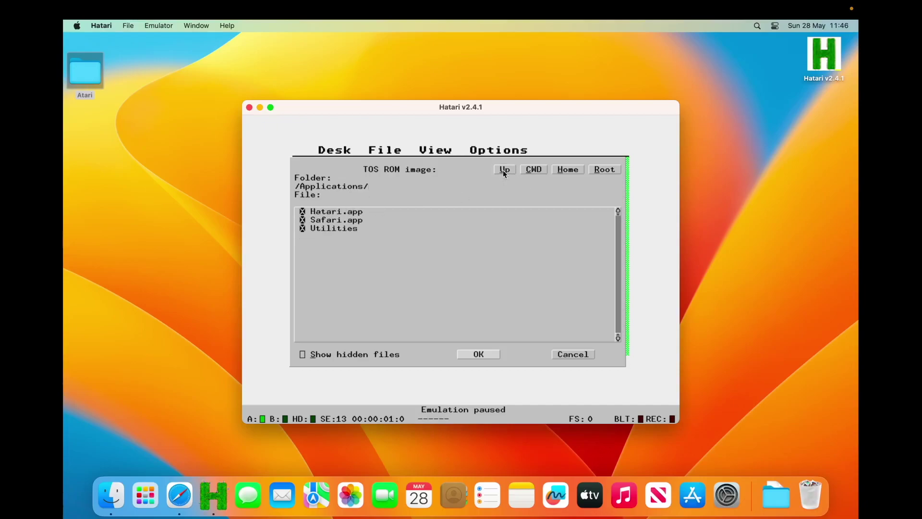
pyautogui.click(503, 170)
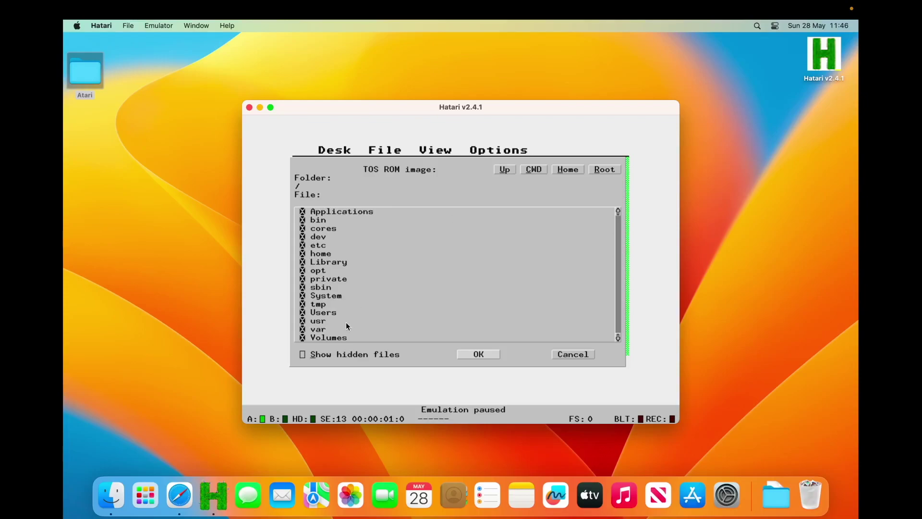
# Step: Set etos512uk.img from the ROM subfolder of the Desktop's Atari folder as the TOS image
pyautogui.click(333, 313)
pyautogui.click(323, 212)
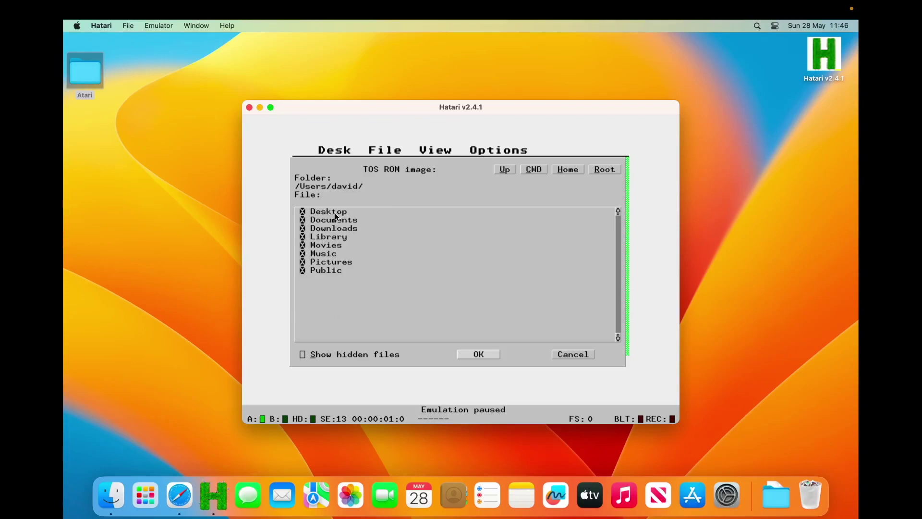
pyautogui.click(335, 212)
pyautogui.click(489, 191)
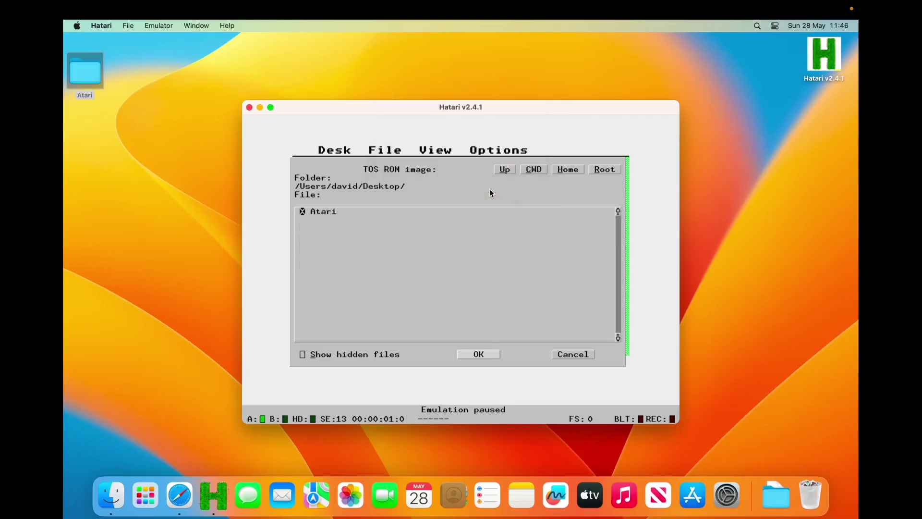
pyautogui.click(322, 215)
pyautogui.click(318, 228)
pyautogui.click(356, 211)
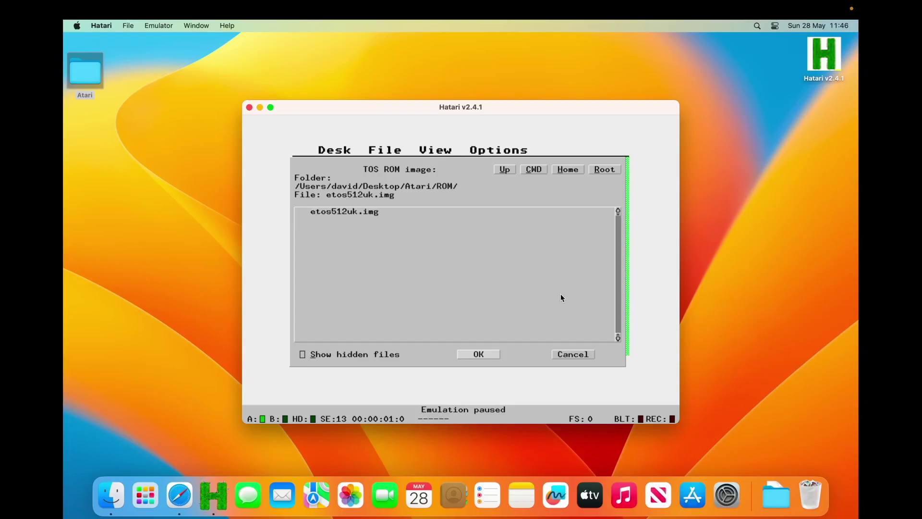
pyautogui.click(475, 355)
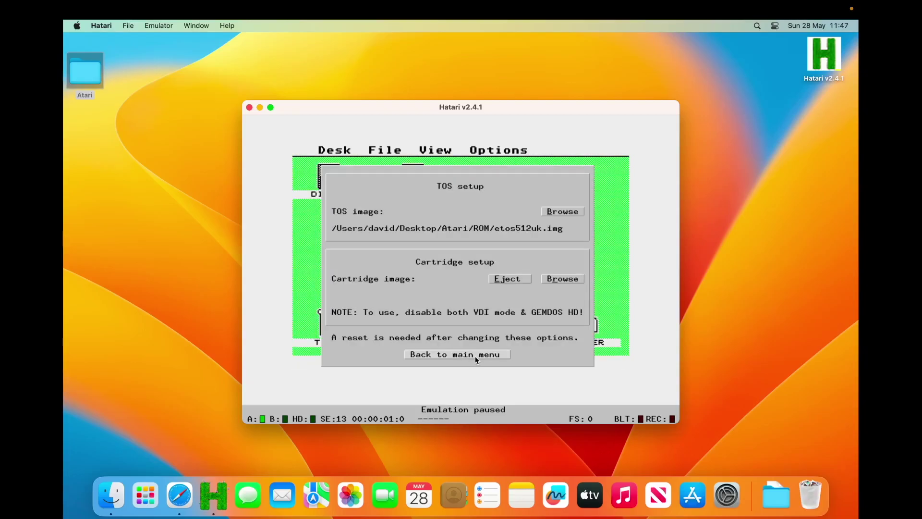
pyautogui.click(475, 355)
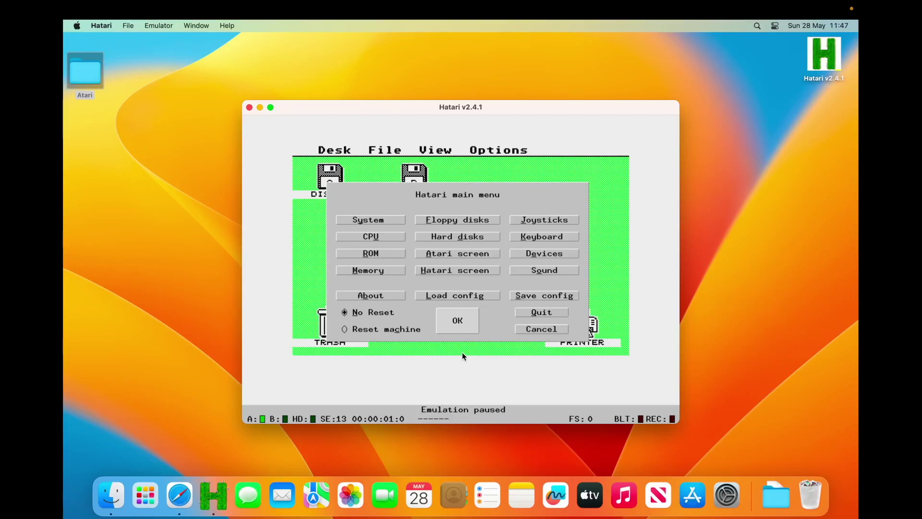
# Step: Set the Atari monitor to Mono and the Hatari screen indicators to None
pyautogui.click(444, 254)
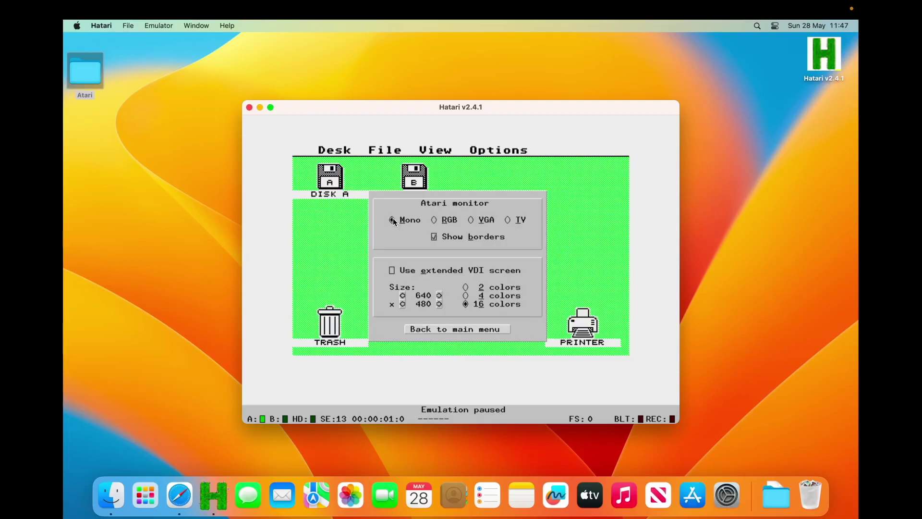
pyautogui.click(454, 331)
pyautogui.click(459, 271)
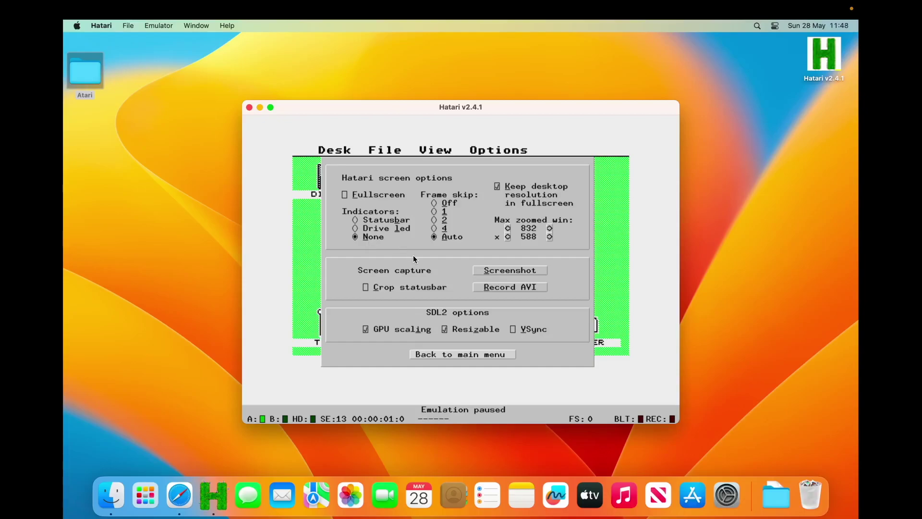
pyautogui.click(455, 355)
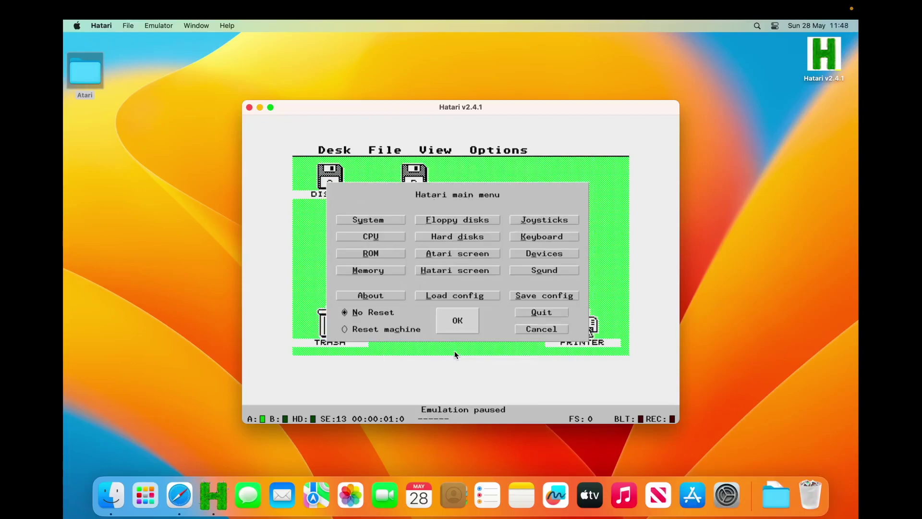
# Step: Attach 512.img from the HDD subfolder of the Desktop's Atari folder as ACSI HD 0
pyautogui.click(467, 236)
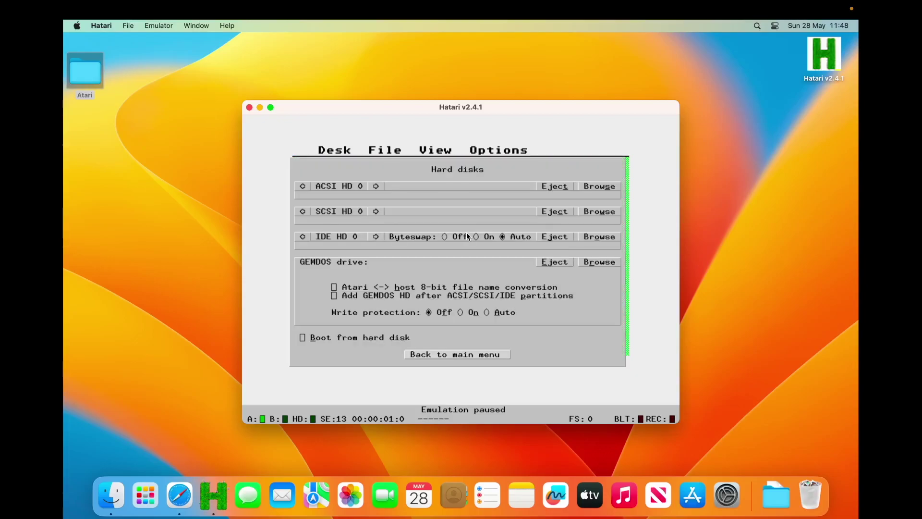
pyautogui.click(600, 186)
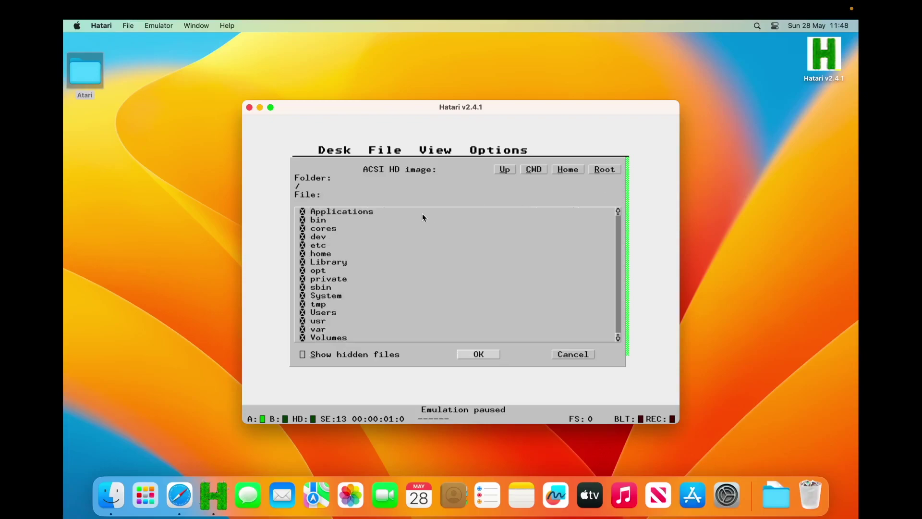
pyautogui.click(329, 313)
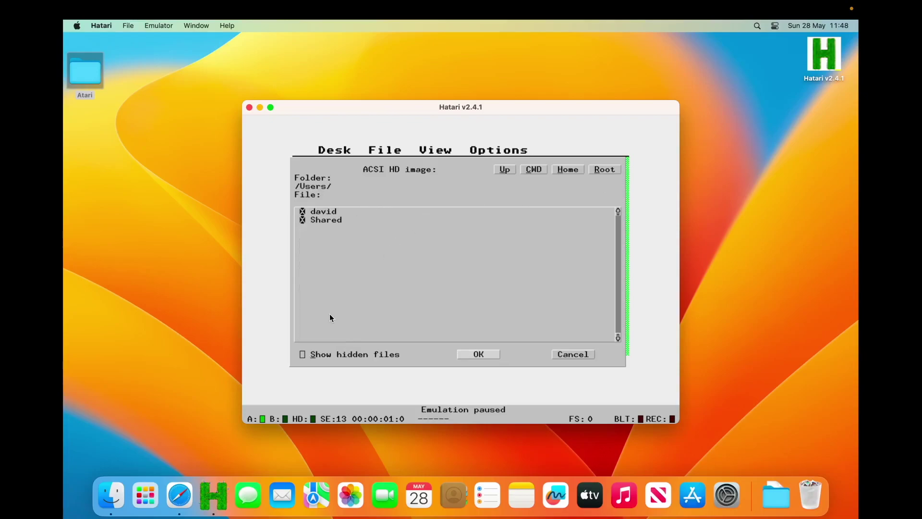
pyautogui.click(331, 211)
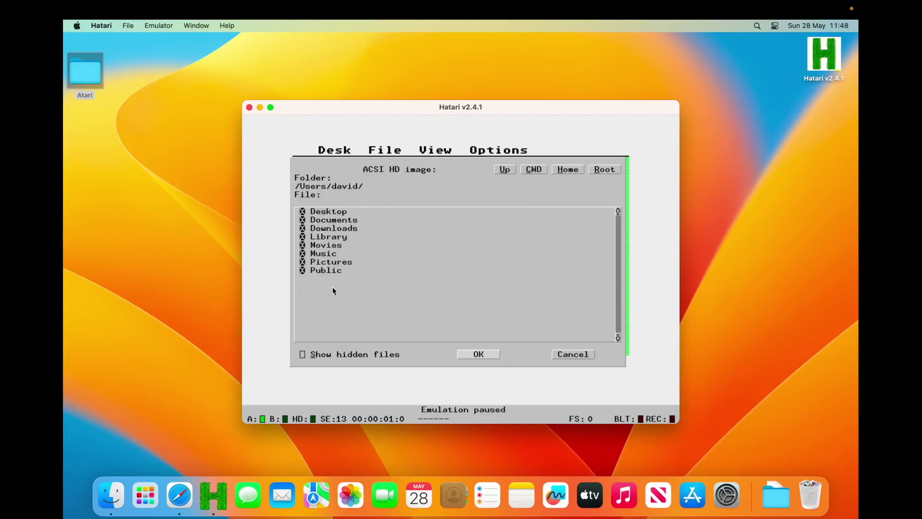
pyautogui.click(344, 215)
pyautogui.click(324, 213)
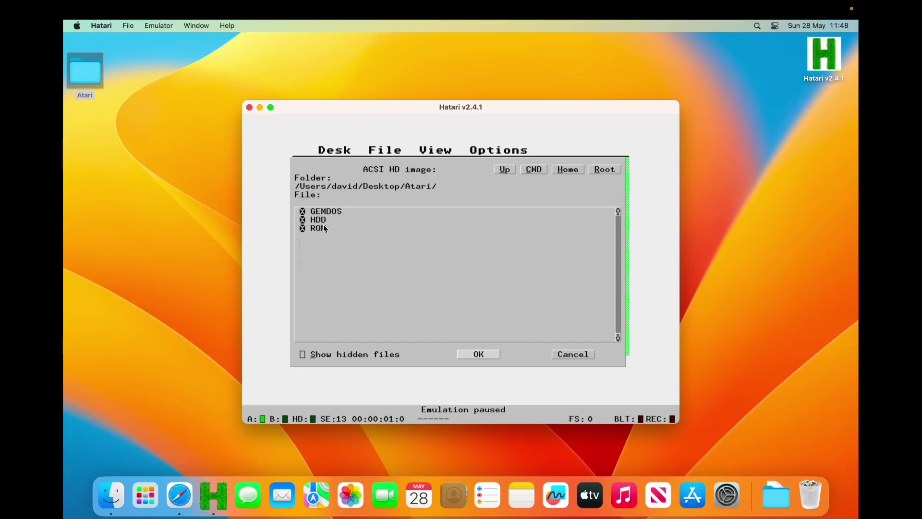
pyautogui.click(323, 221)
pyautogui.click(331, 215)
pyautogui.click(492, 354)
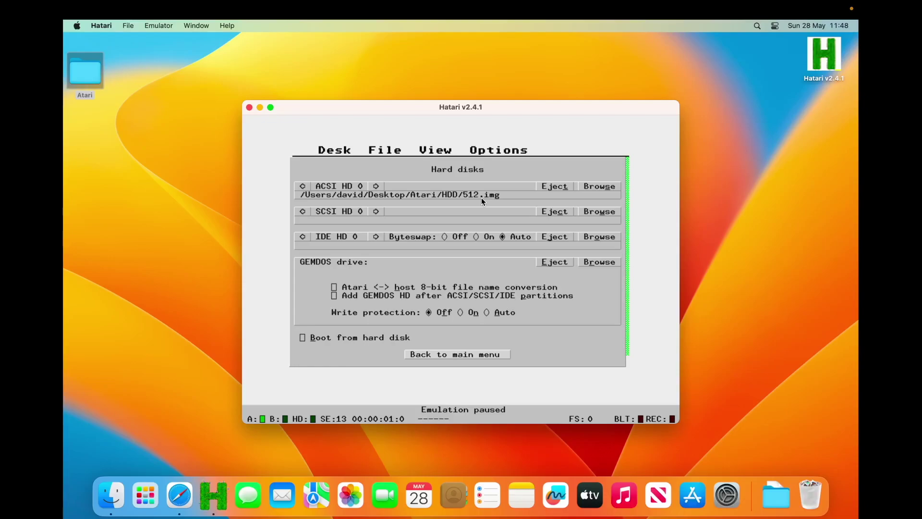
# Step: Set the GEMDOS subfolder of the Desktop's Atari folder as the GEMDOS drive directory
pyautogui.click(601, 262)
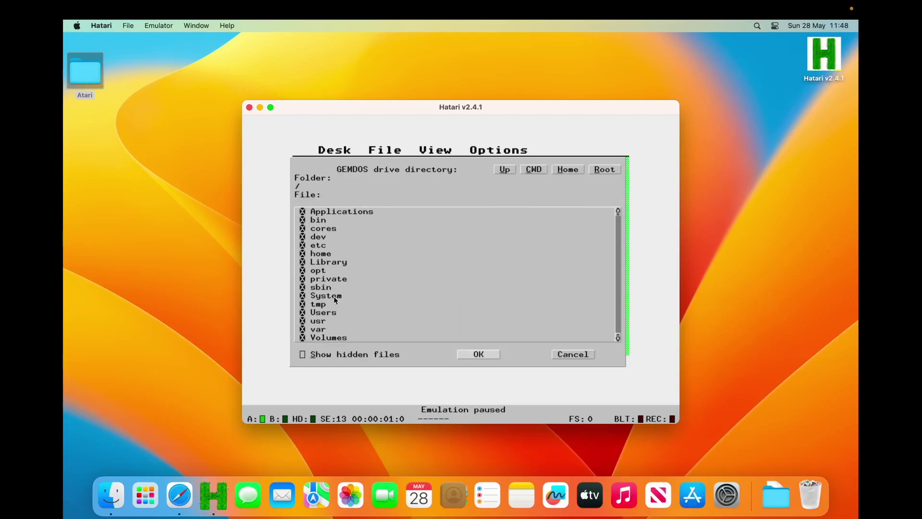
pyautogui.click(330, 313)
pyautogui.click(329, 213)
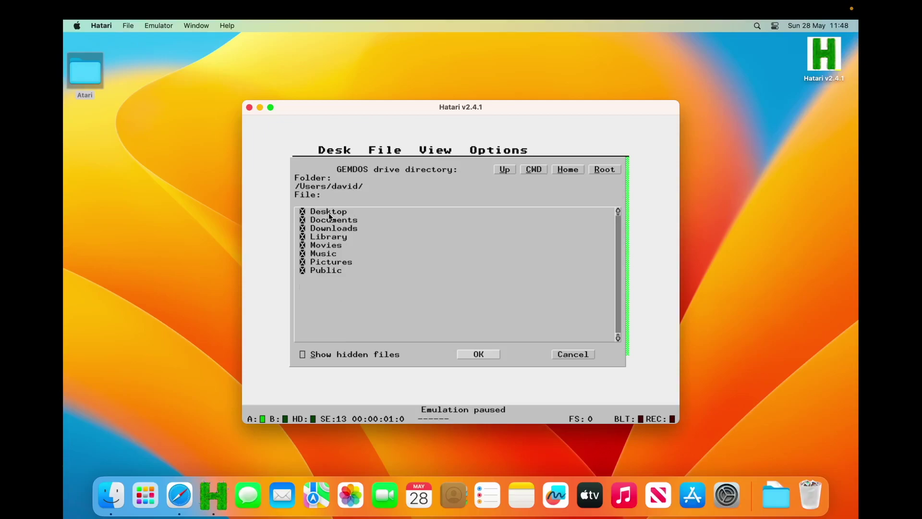
pyautogui.click(336, 213)
pyautogui.click(332, 212)
pyautogui.click(325, 212)
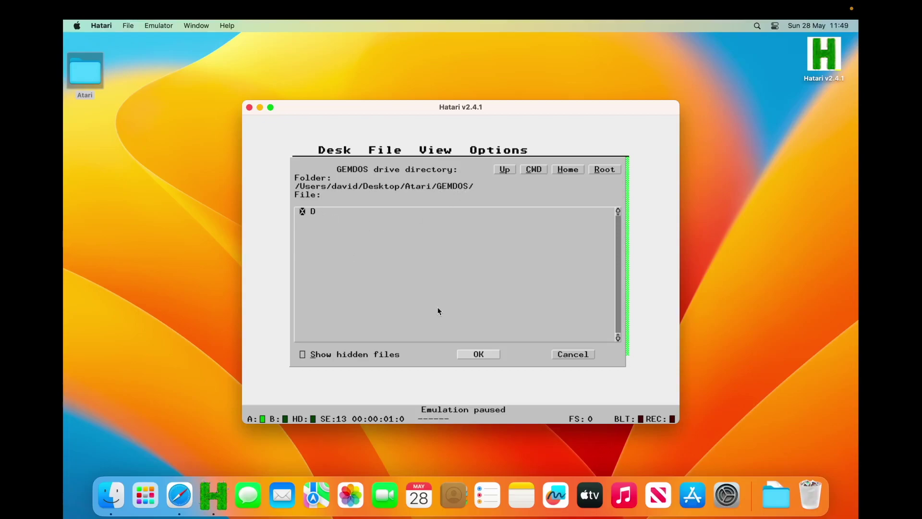
pyautogui.click(495, 356)
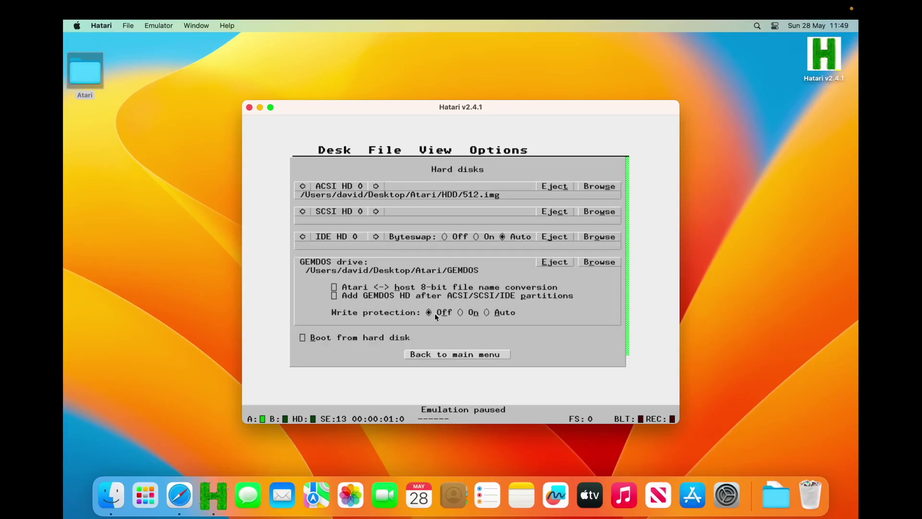
# Step: Enable adding the GEMDOS HD after ACSI/SCSI/IDE partitions and save the configuration as hatari.cfg
pyautogui.click(334, 295)
pyautogui.click(454, 355)
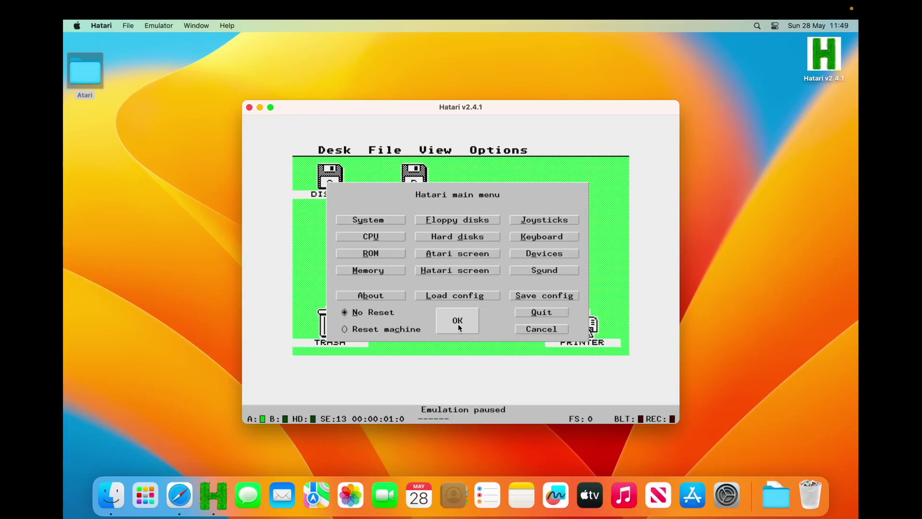
pyautogui.click(525, 296)
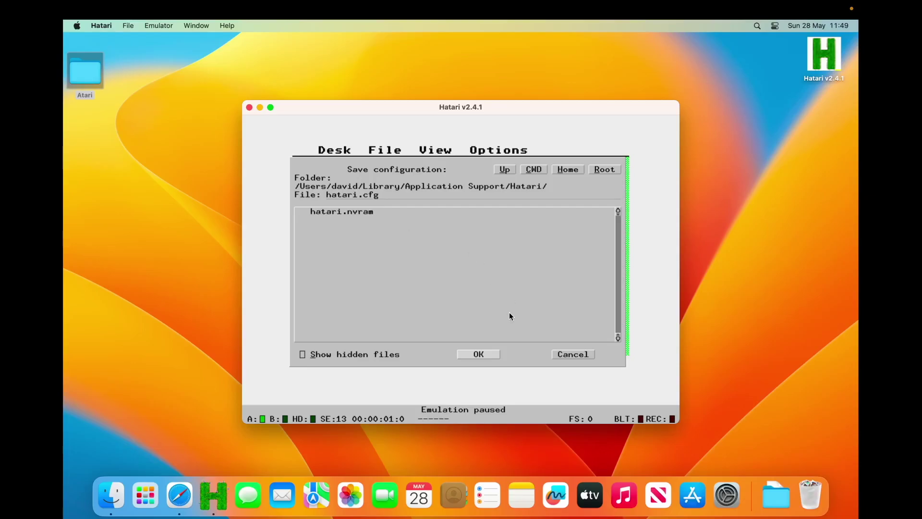
pyautogui.click(473, 355)
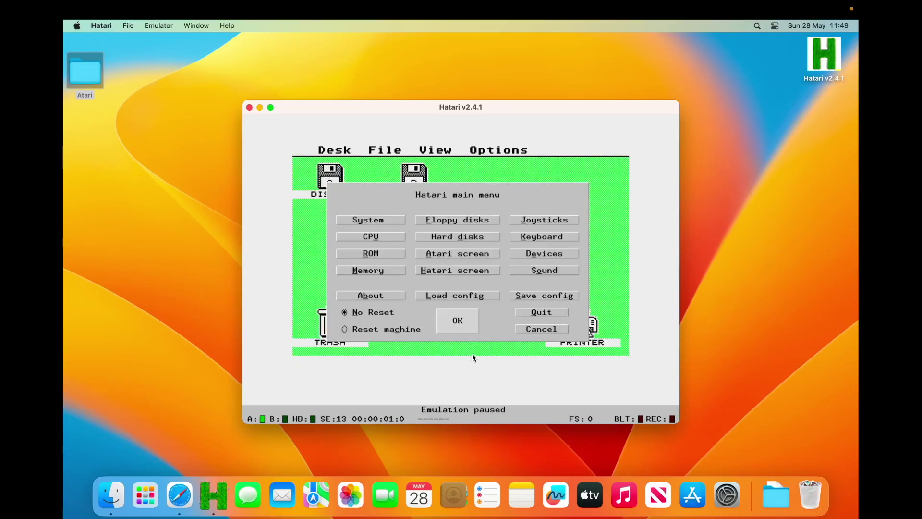
# Step: Apply the new configuration with an emulator reset, and boot the Productivity set in XBoot III
pyautogui.click(462, 321)
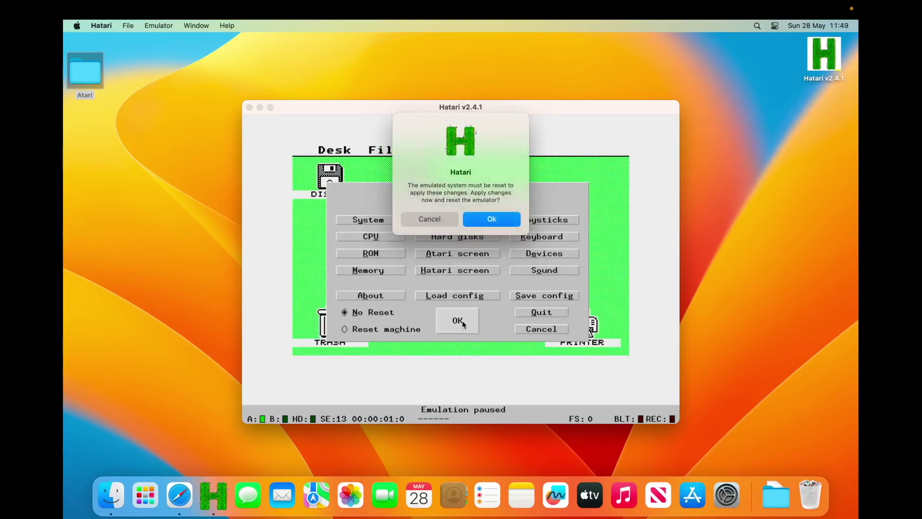
pyautogui.click(497, 226)
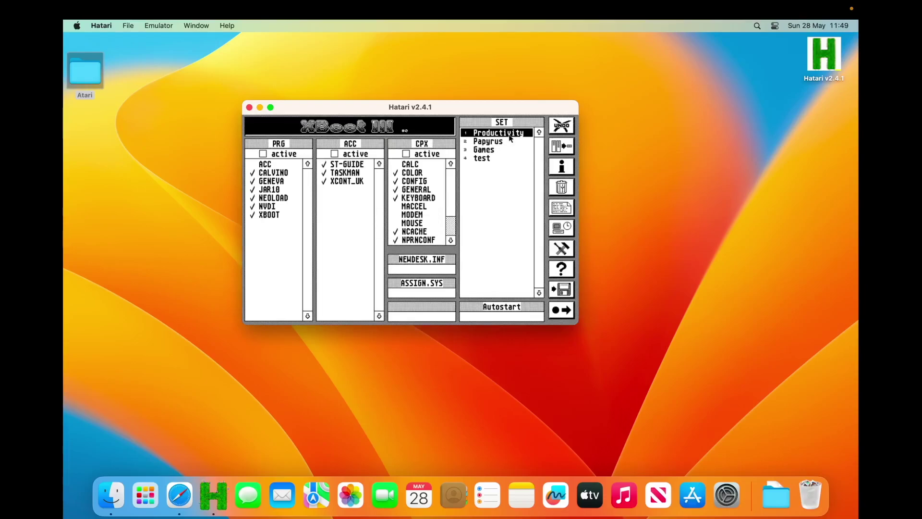
pyautogui.doubleClick(490, 138)
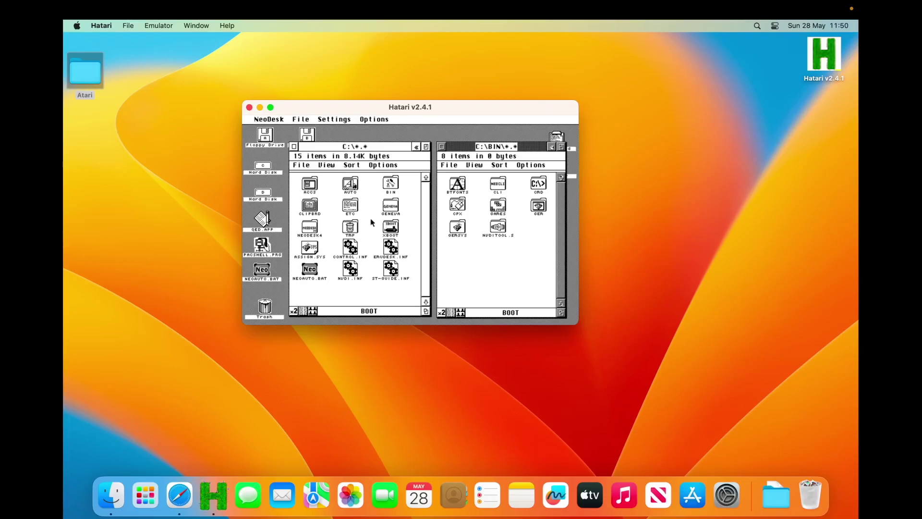
# Step: Browse the ST-LOW and ST-HIGH subfolders of GAMES inside C:\BIN, and return to the GAMES folder
pyautogui.click(345, 226)
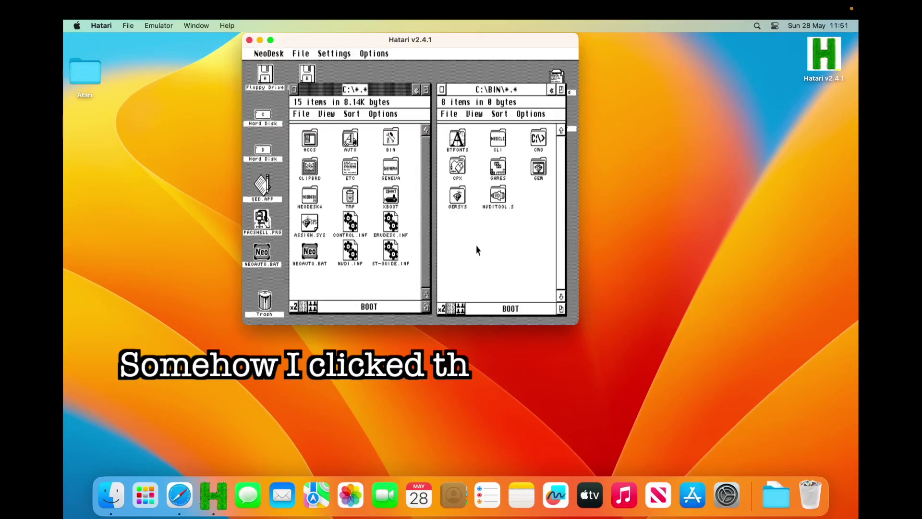
pyautogui.doubleClick(497, 167)
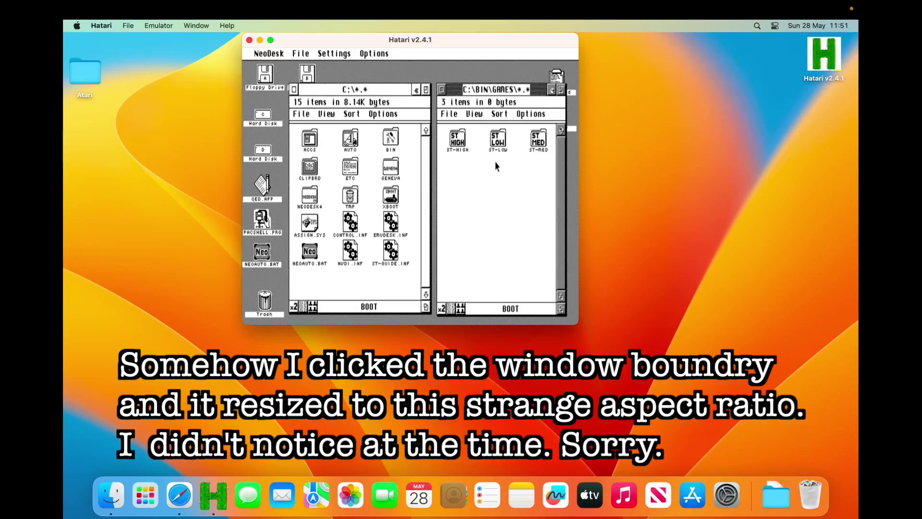
pyautogui.doubleClick(497, 142)
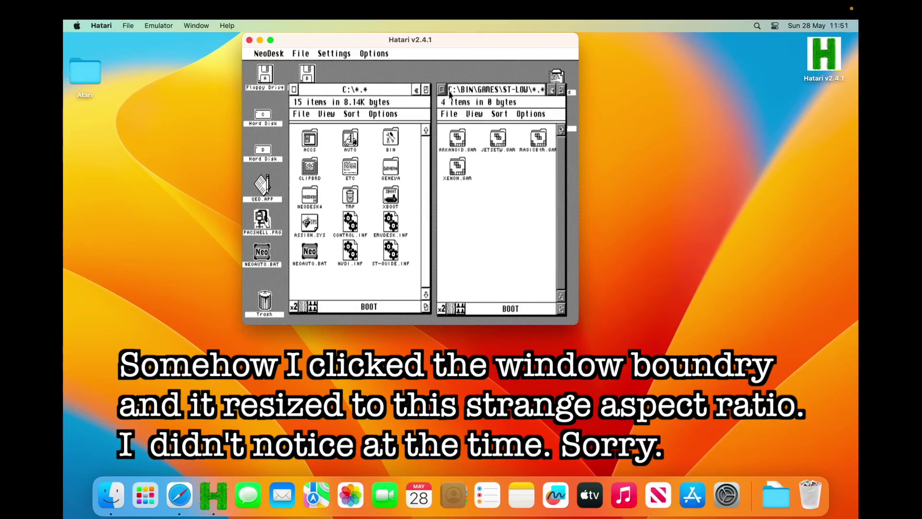
pyautogui.click(442, 89)
pyautogui.doubleClick(456, 141)
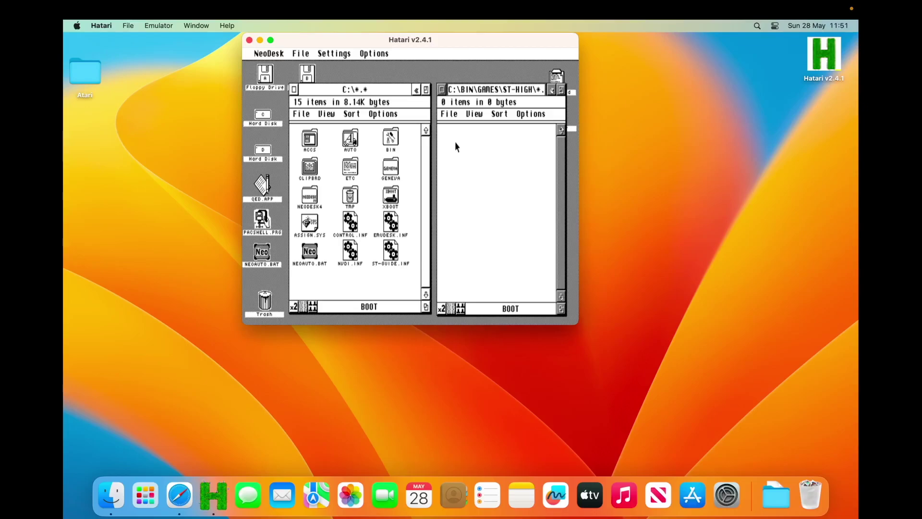
pyautogui.click(442, 89)
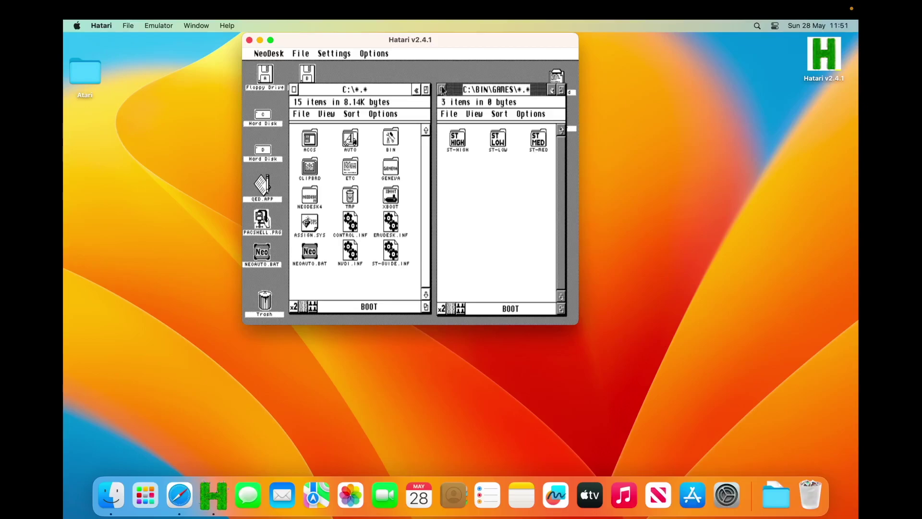